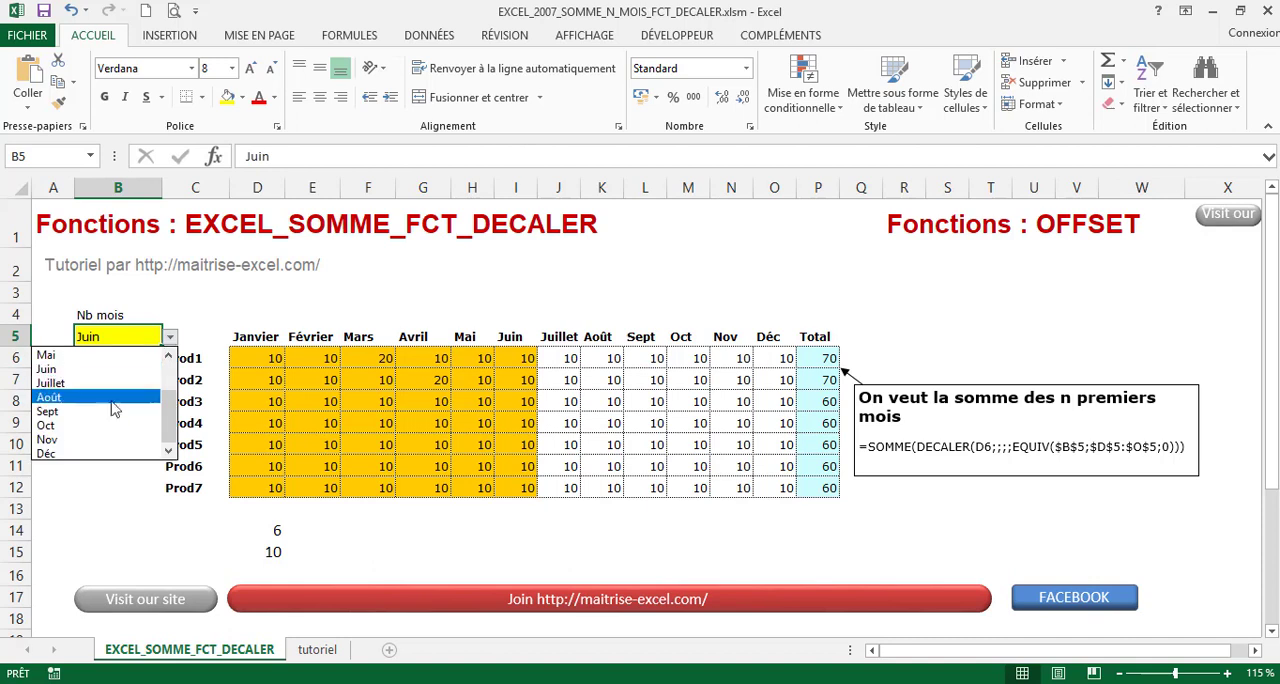
Try Sept and Mars as the month in cell B5, and compare Prod1's total with its Janvier to Mars values
{"action": "left_click", "coordinate": [102, 407]}
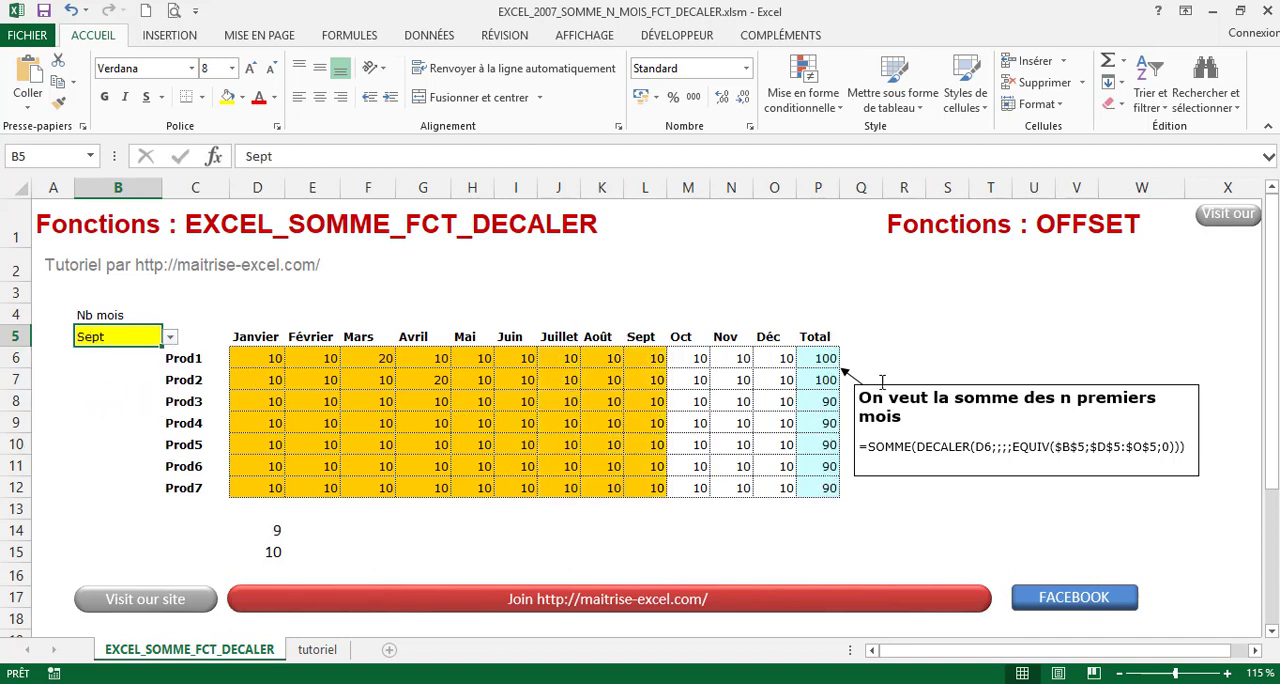
{"action": "left_click", "coordinate": [177, 340]}
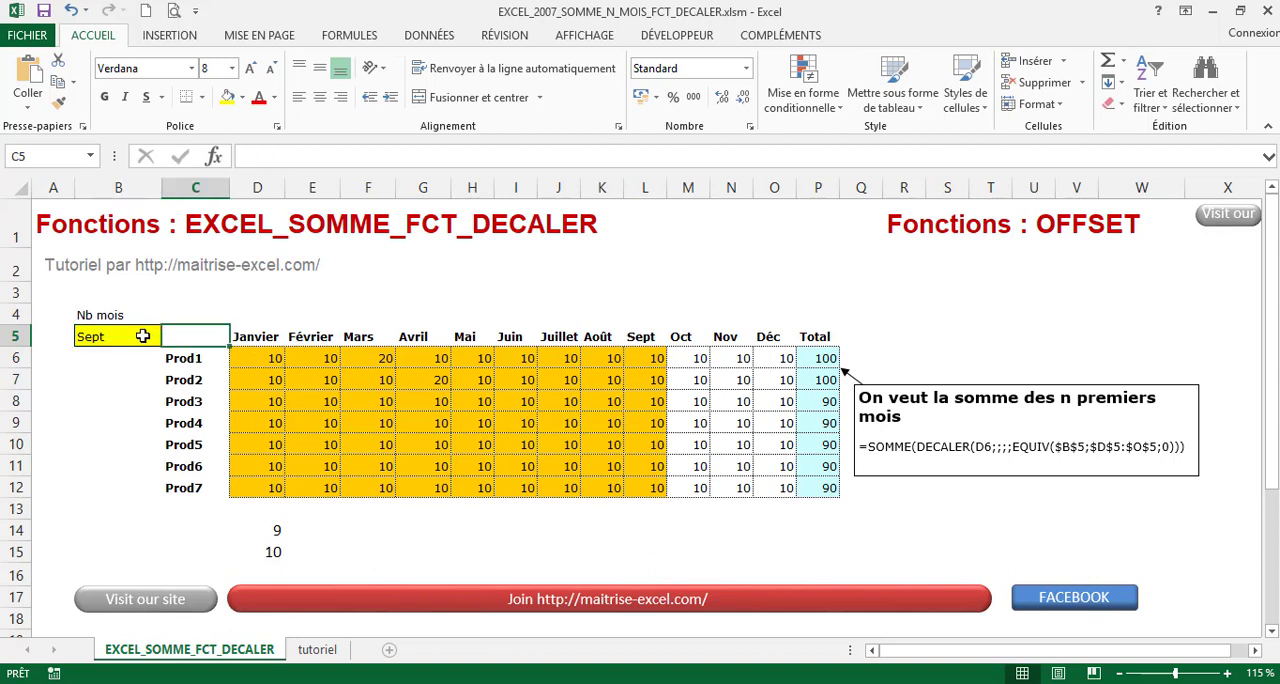
{"action": "left_click", "coordinate": [143, 336]}
{"action": "left_click", "coordinate": [170, 337]}
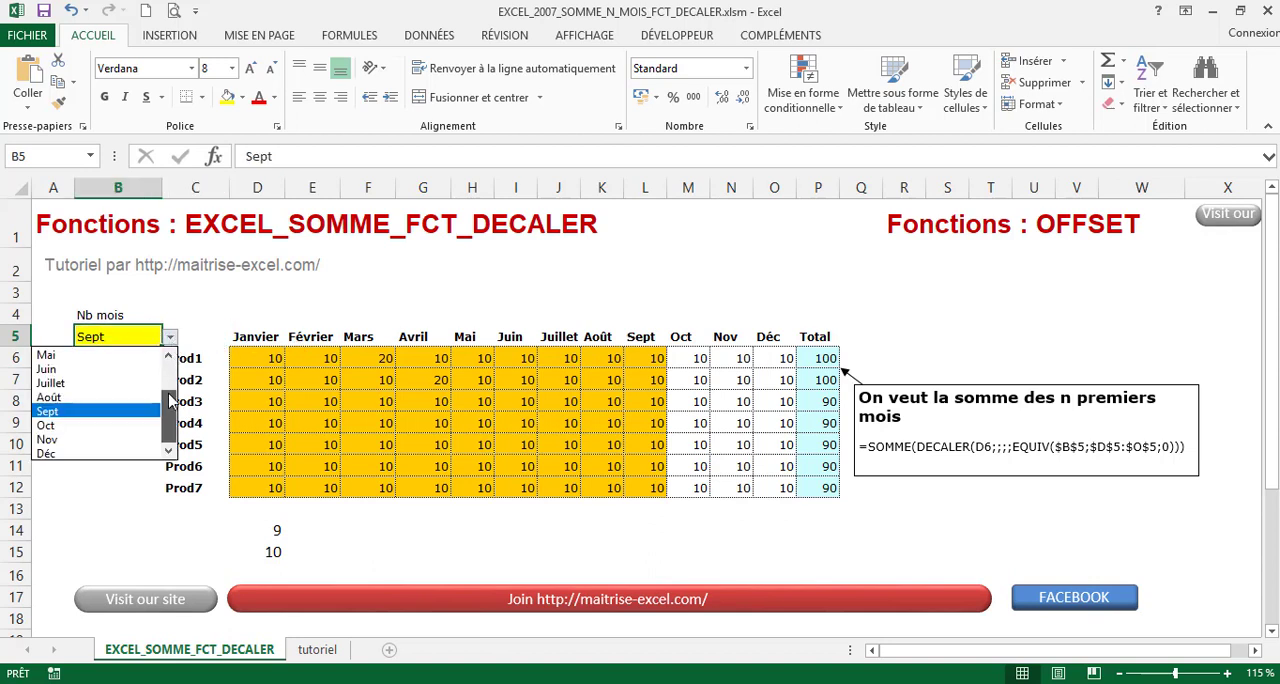
{"action": "left_click_drag", "start_coordinate": [168, 418], "coordinate": [168, 375]}
{"action": "left_click", "coordinate": [62, 383]}
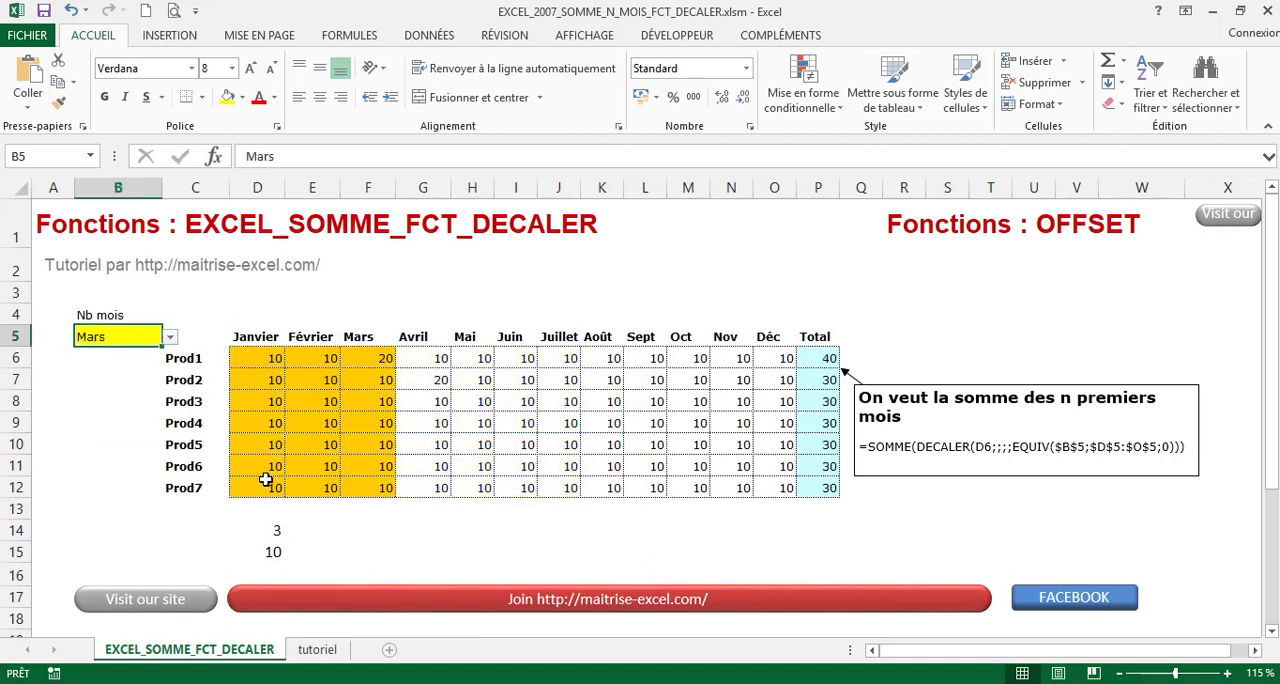
{"action": "left_click", "coordinate": [815, 357]}
{"action": "left_click_drag", "start_coordinate": [385, 358], "coordinate": [258, 360]}
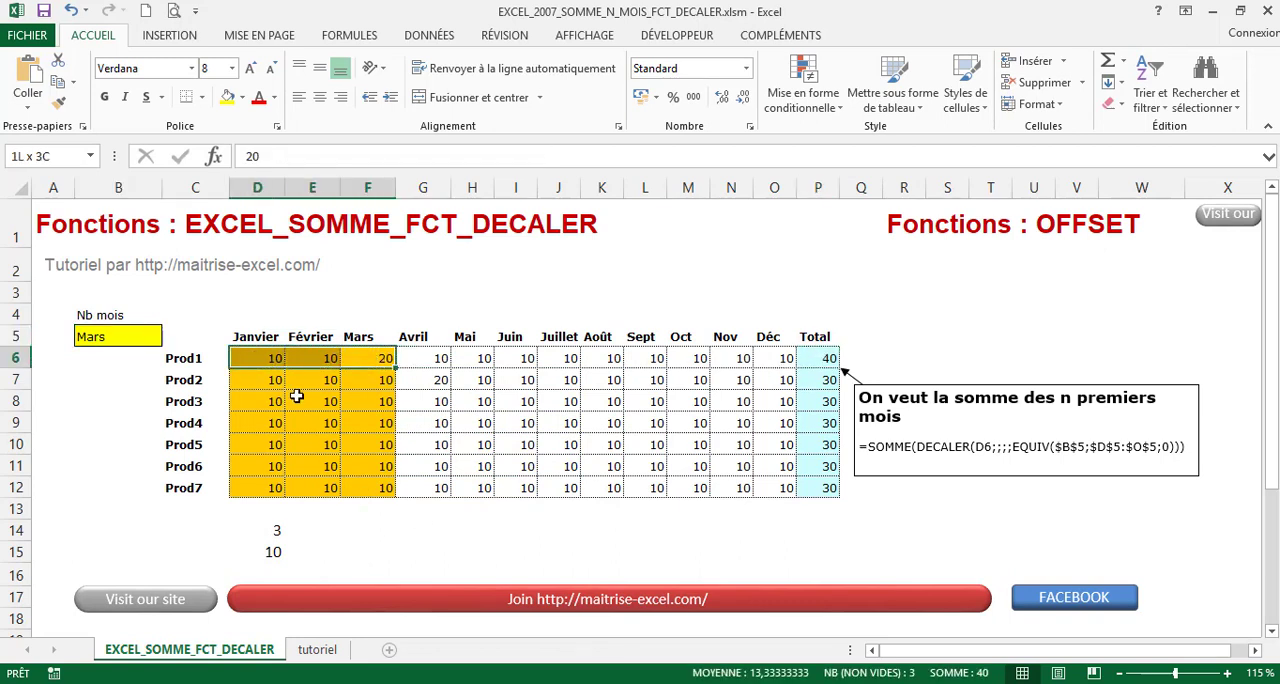
Review the conditional formatting and data validation examples on the tutoriel sheet, and return to the EXCEL_SOMME_FCT_DECALER sheet
{"action": "left_click", "coordinate": [337, 649]}
{"action": "scroll", "coordinate": [810, 560], "scroll_direction": "down", "scroll_amount": 2}
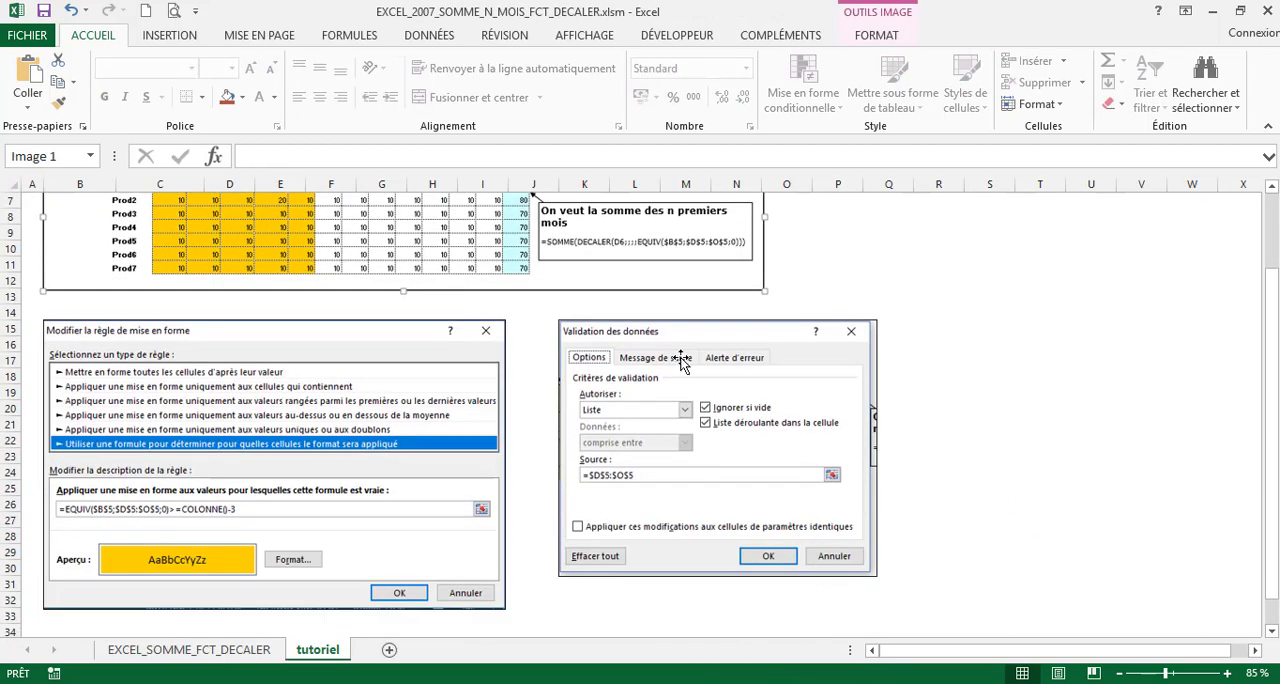
{"action": "scroll", "coordinate": [590, 550], "scroll_direction": "up", "scroll_amount": 2}
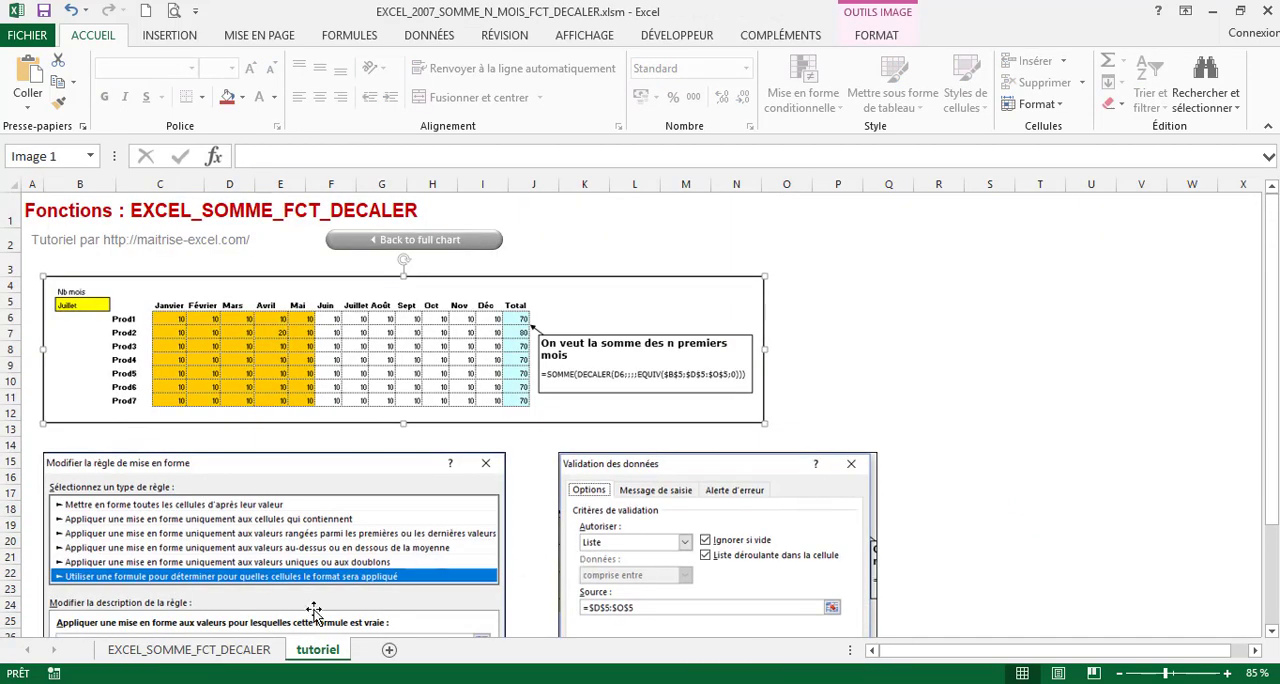
{"action": "left_click", "coordinate": [189, 649]}
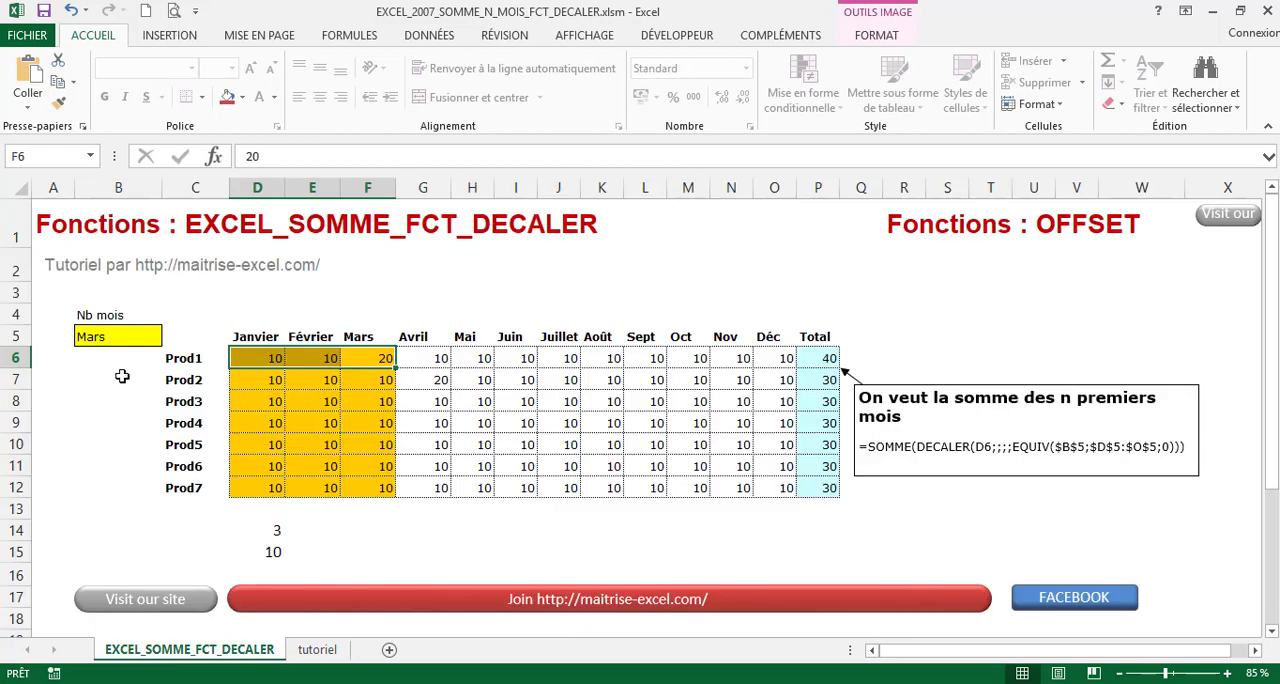
{"action": "left_click", "coordinate": [317, 649]}
{"action": "scroll", "coordinate": [450, 465], "scroll_direction": "down", "scroll_amount": 2}
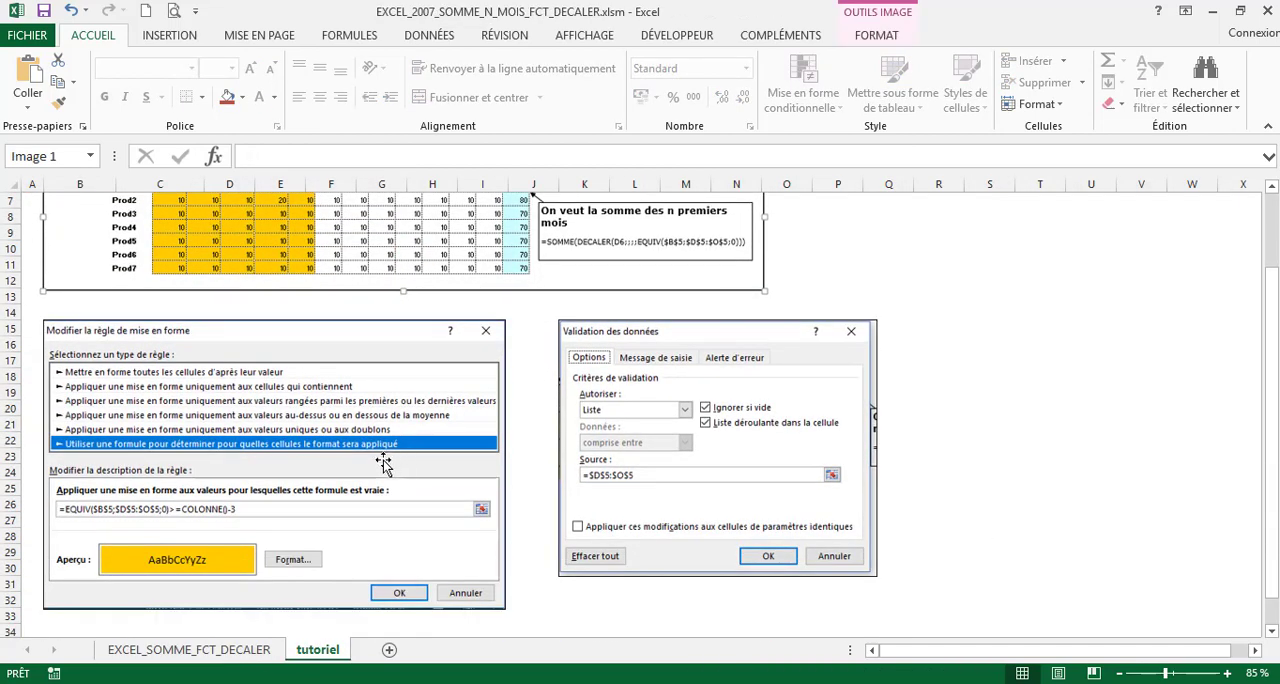
{"action": "scroll", "coordinate": [282, 504], "scroll_direction": "up", "scroll_amount": 2}
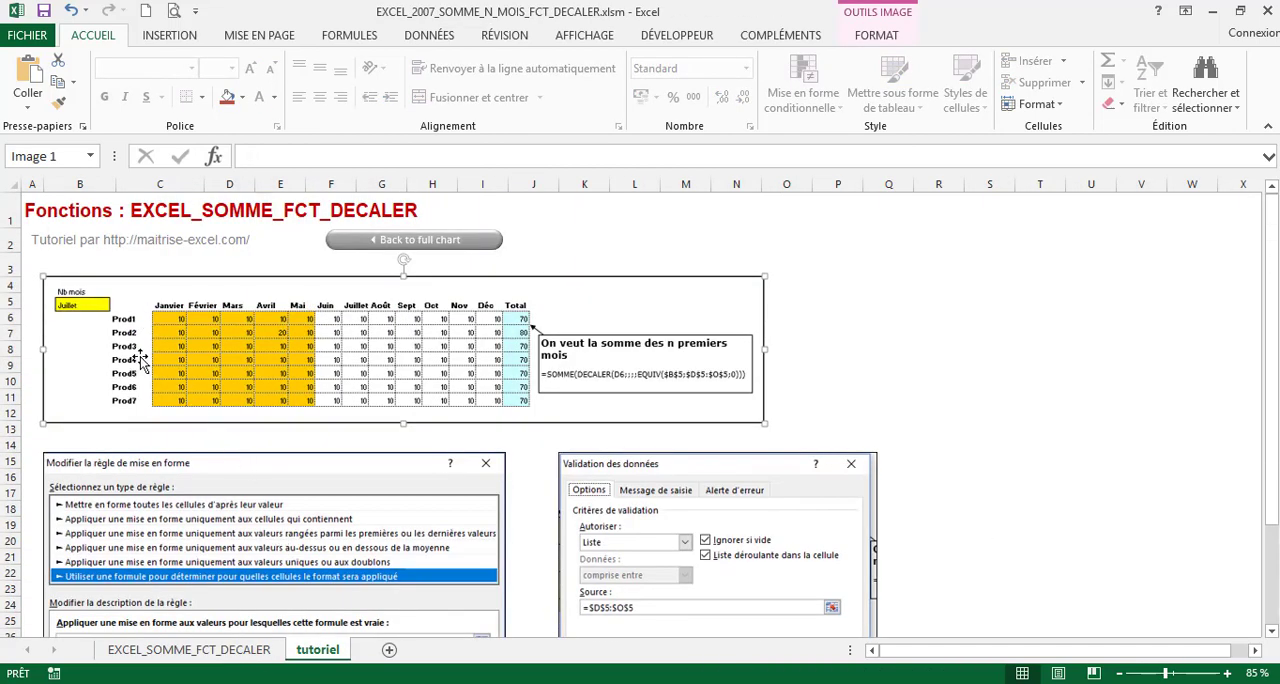
{"action": "left_click", "coordinate": [189, 649]}
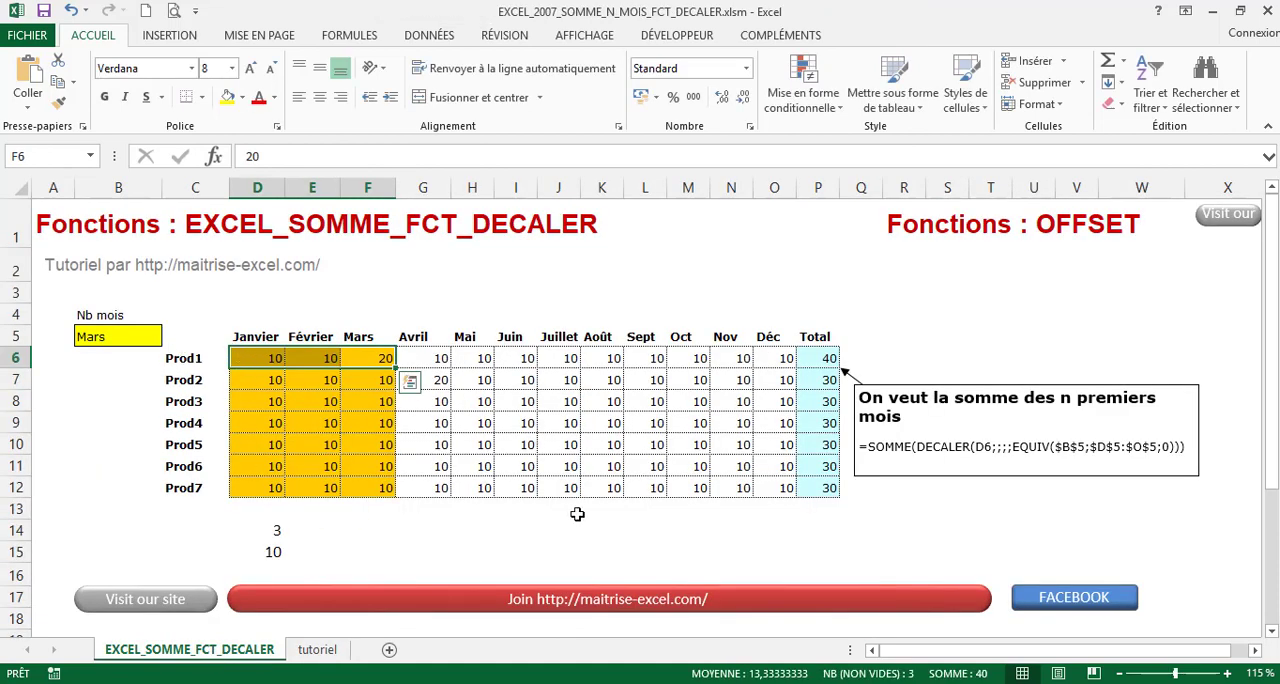
Examine the monthly values in D6:O12 and the total formulas in P6:P12
{"action": "left_click_drag", "start_coordinate": [760, 491], "coordinate": [257, 367]}
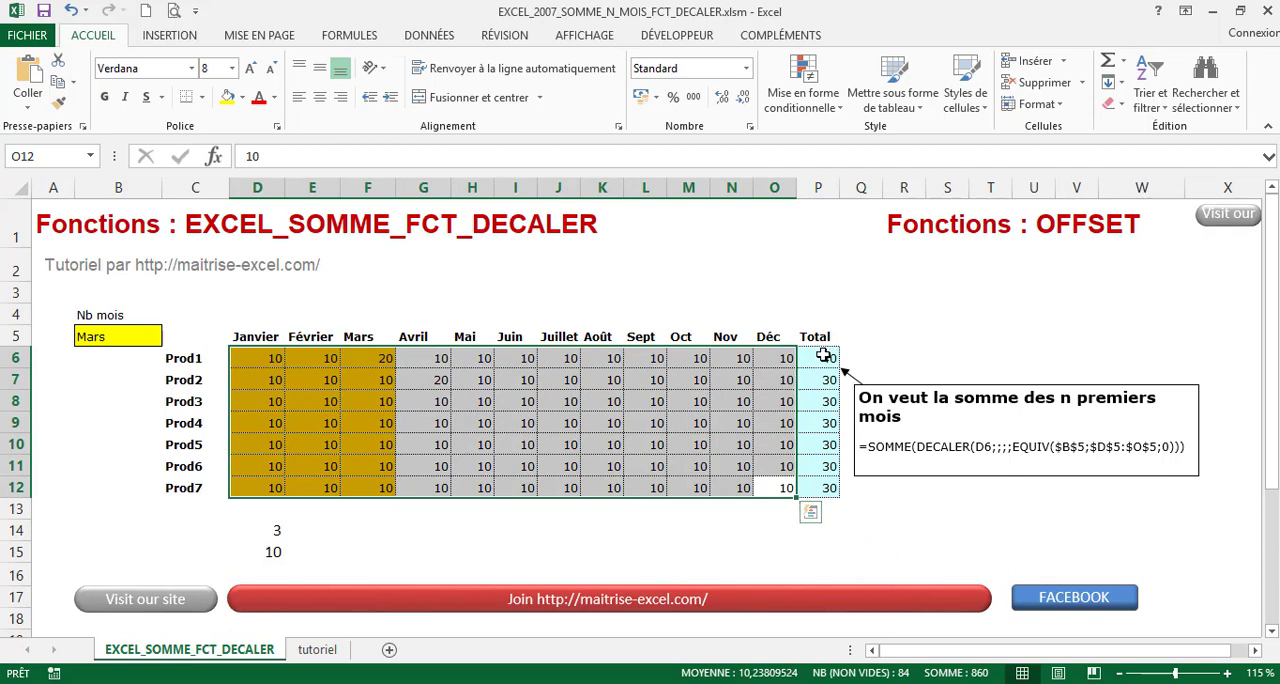
{"action": "left_click_drag", "start_coordinate": [823, 360], "coordinate": [836, 487]}
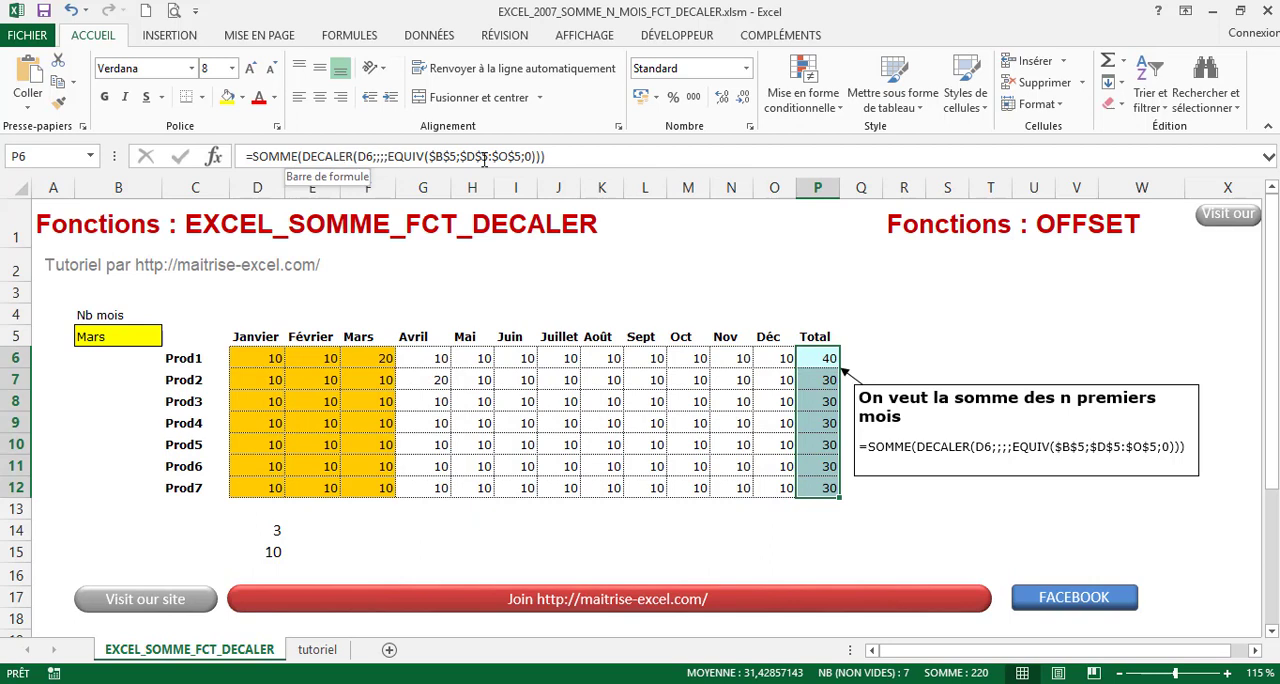
{"action": "left_click", "coordinate": [904, 530]}
Inspect the data validation of month cell B5, including its allowed type and source range, and close the settings
{"action": "left_click", "coordinate": [113, 338]}
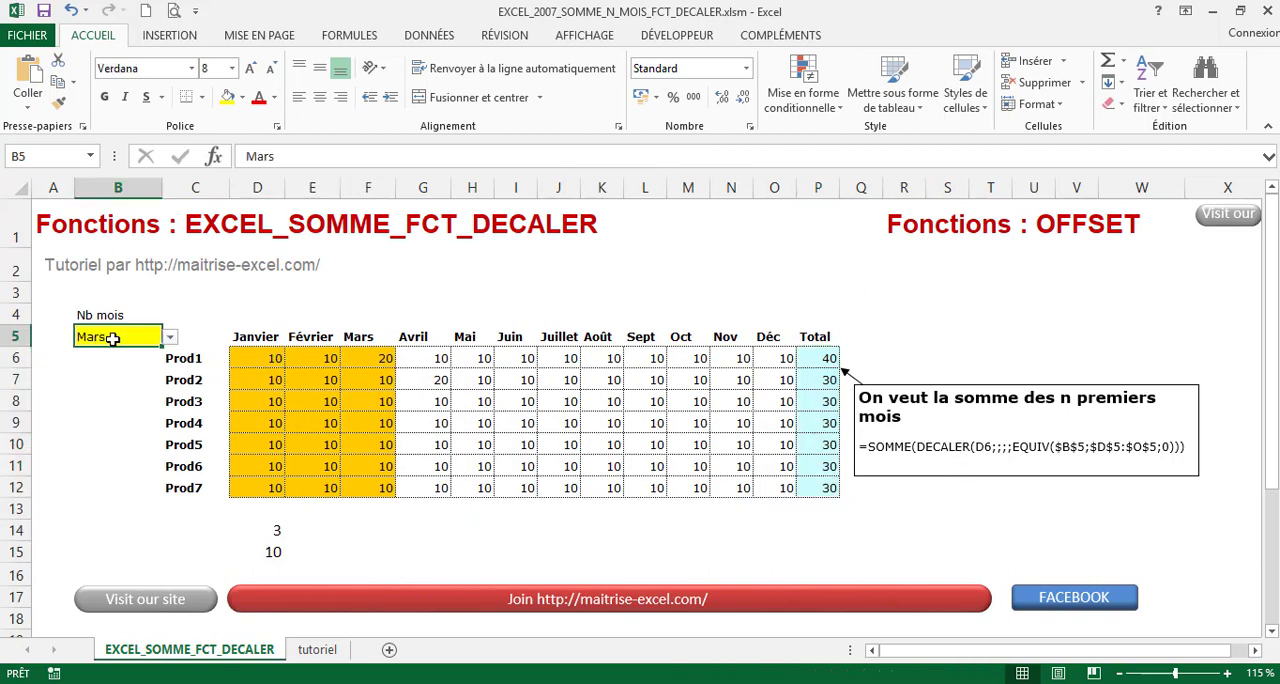
{"action": "left_click", "coordinate": [428, 36]}
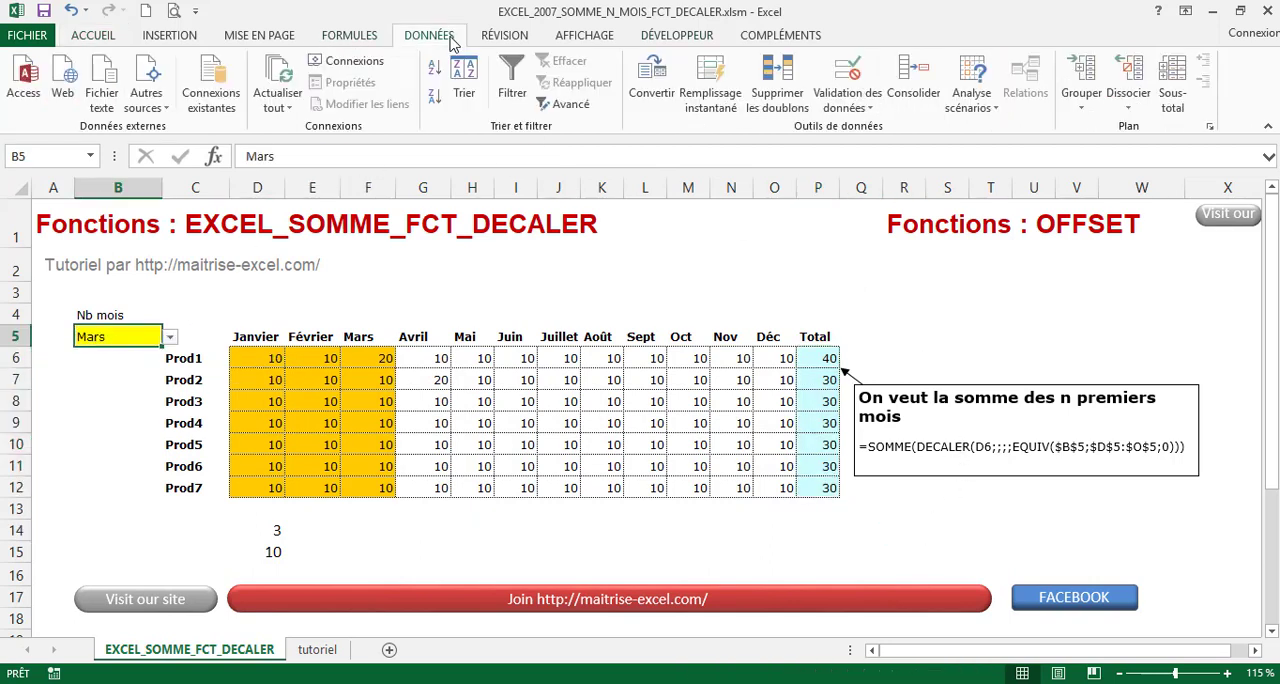
{"action": "left_click", "coordinate": [847, 100]}
{"action": "left_click", "coordinate": [882, 129]}
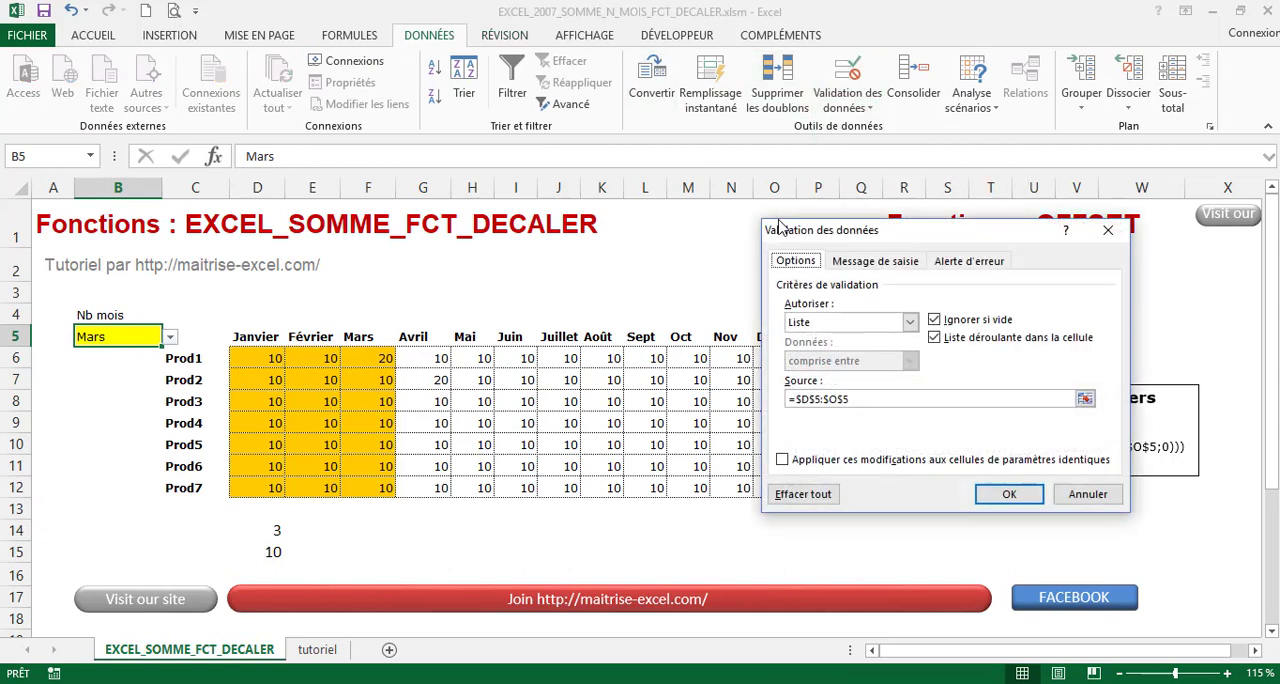
{"action": "left_click", "coordinate": [866, 400]}
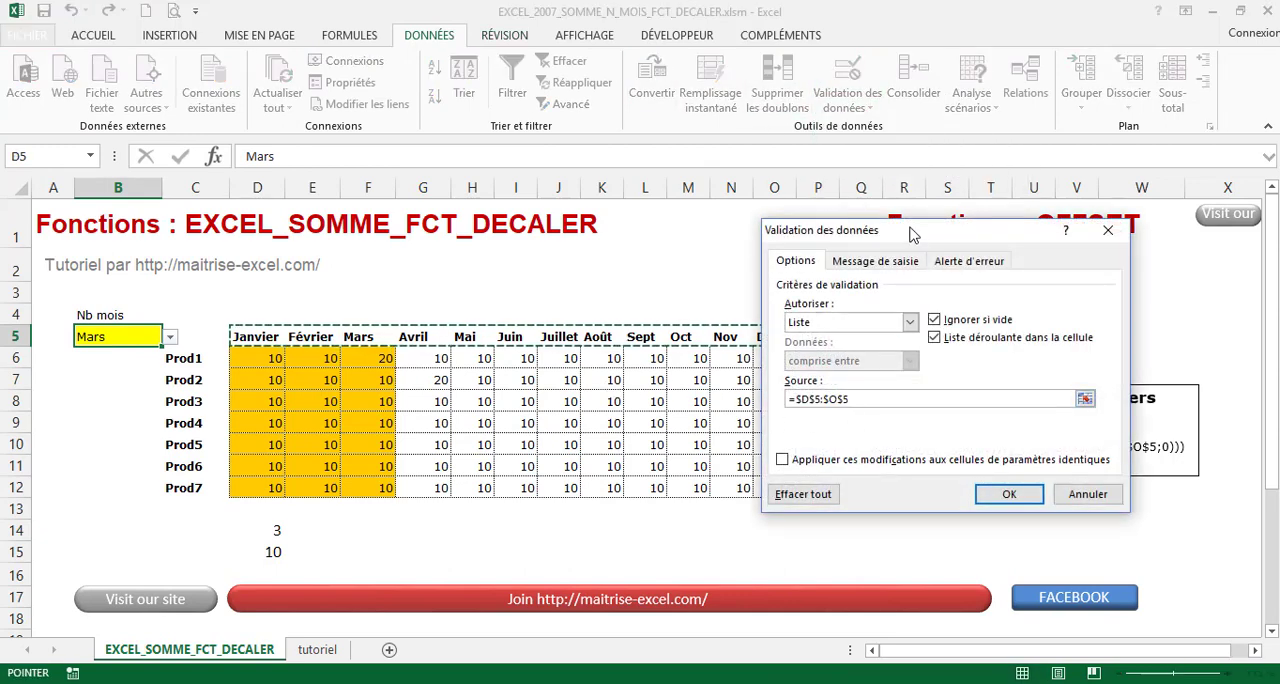
{"action": "left_click_drag", "start_coordinate": [908, 234], "coordinate": [388, 371]}
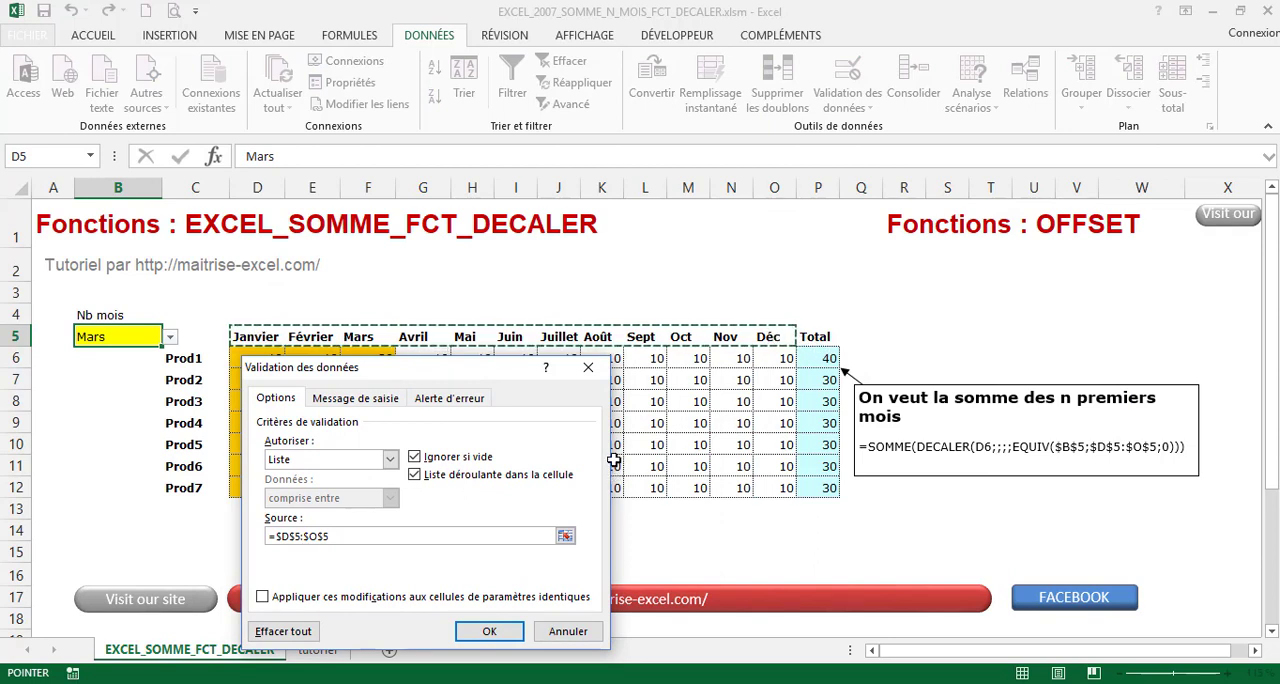
{"action": "left_click", "coordinate": [480, 638]}
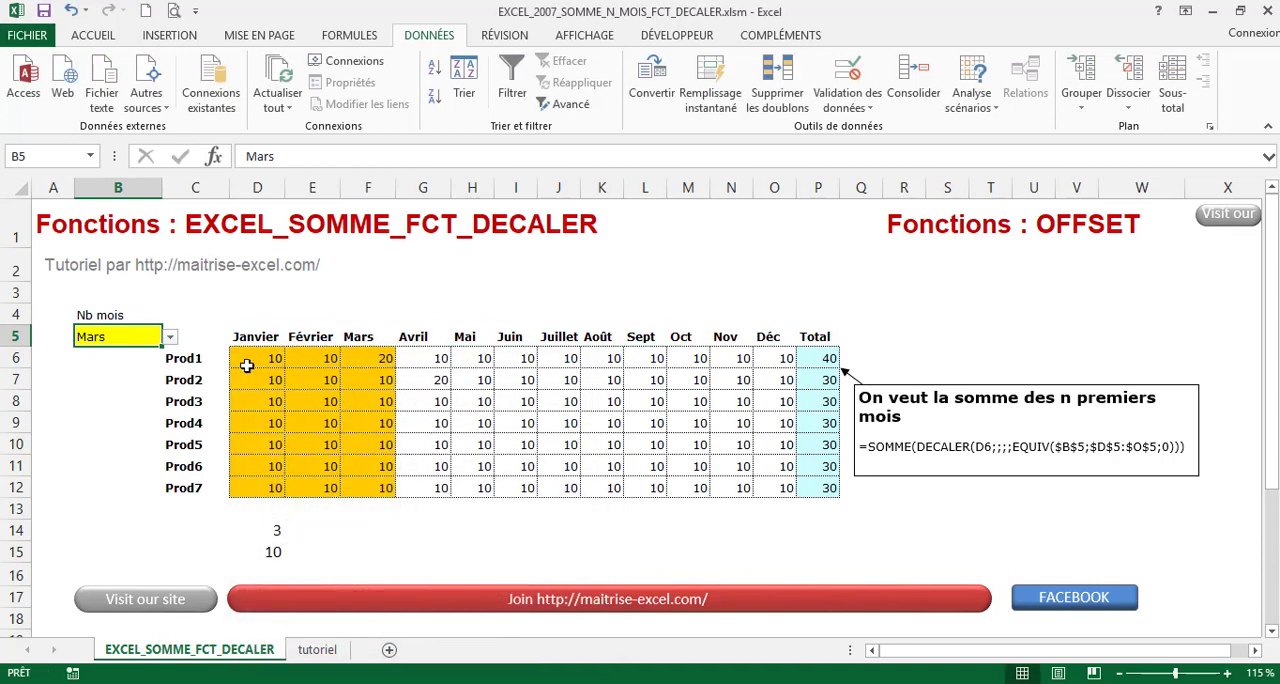
Open the existing conditional formatting rule of the monthly values D6:O12 for editing
{"action": "left_click_drag", "start_coordinate": [246, 366], "coordinate": [782, 489]}
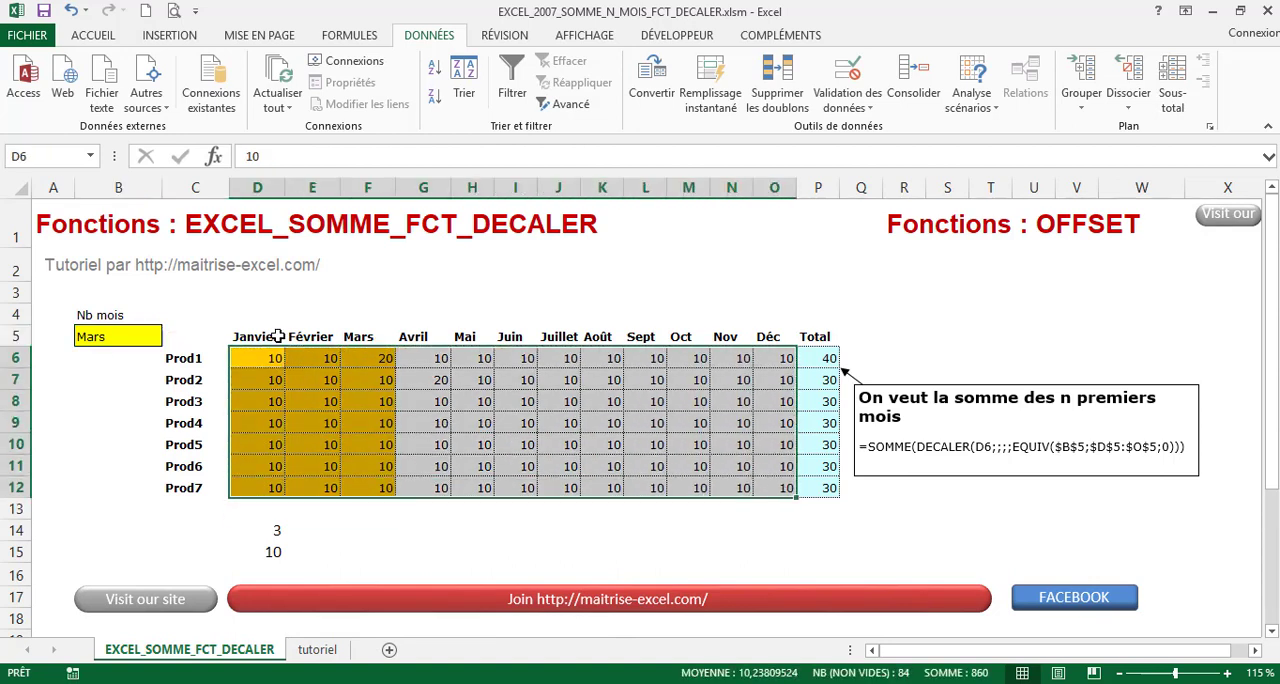
{"action": "mouse_move", "coordinate": [775, 503]}
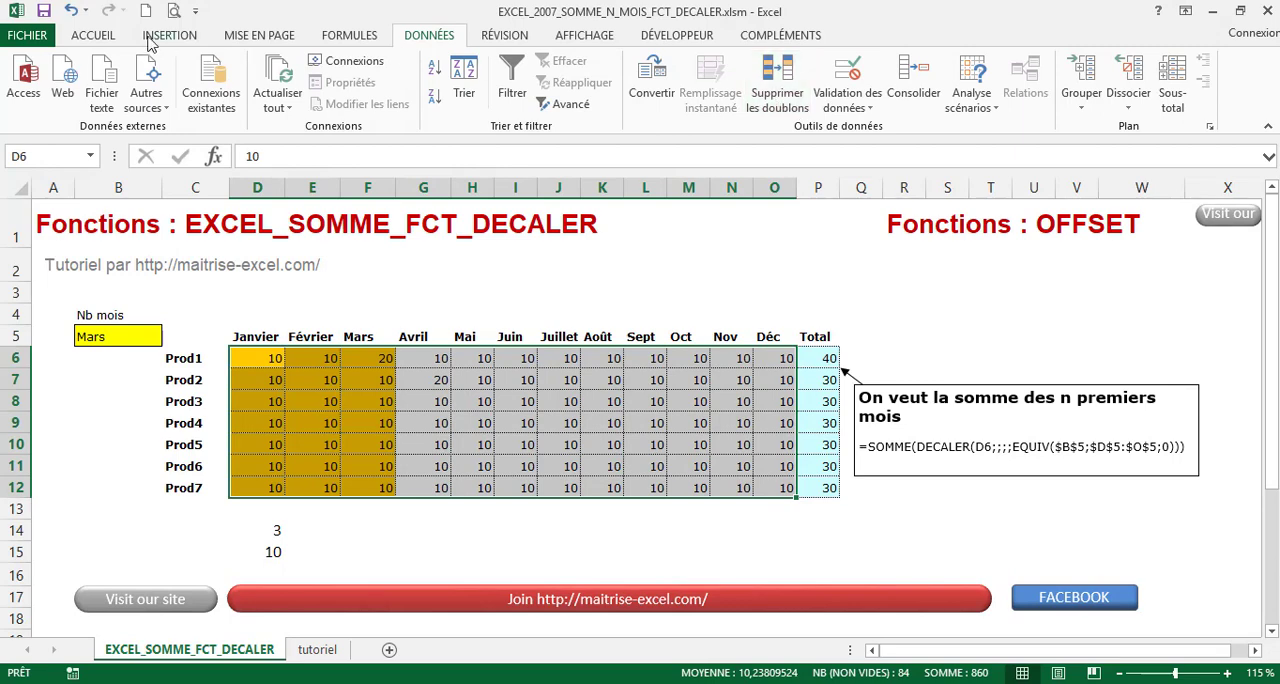
{"action": "left_click", "coordinate": [92, 36]}
{"action": "left_click", "coordinate": [803, 95]}
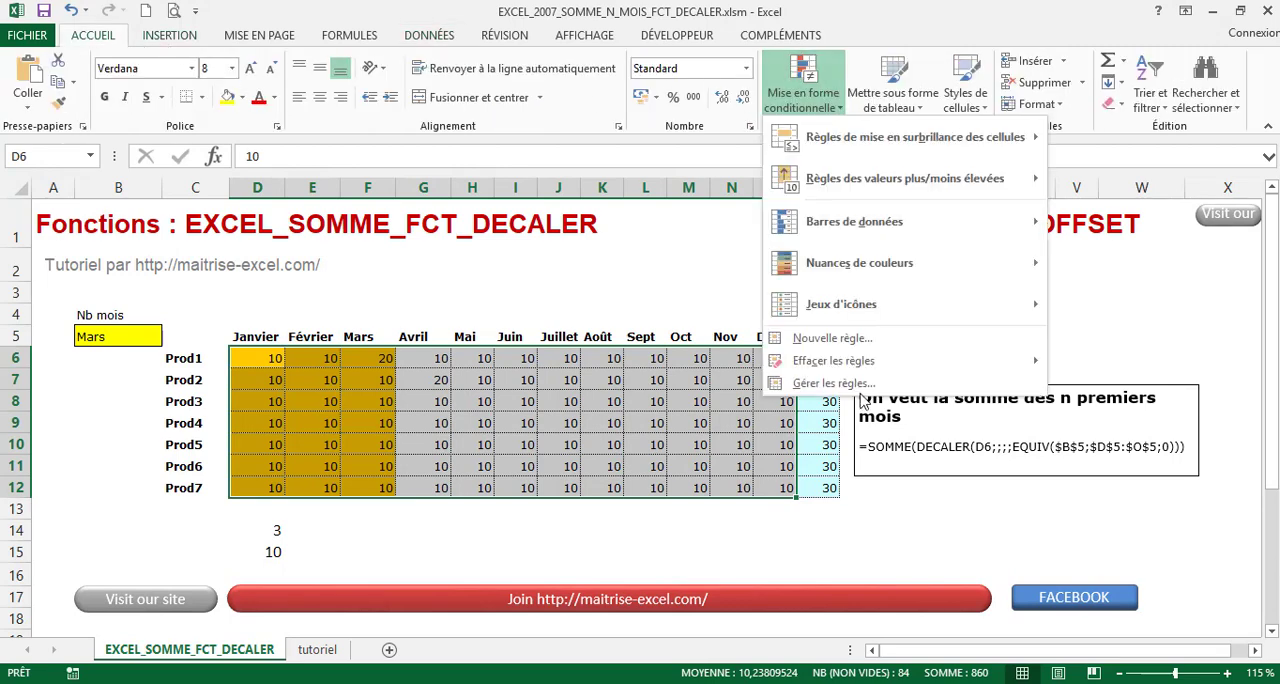
{"action": "left_click", "coordinate": [857, 385]}
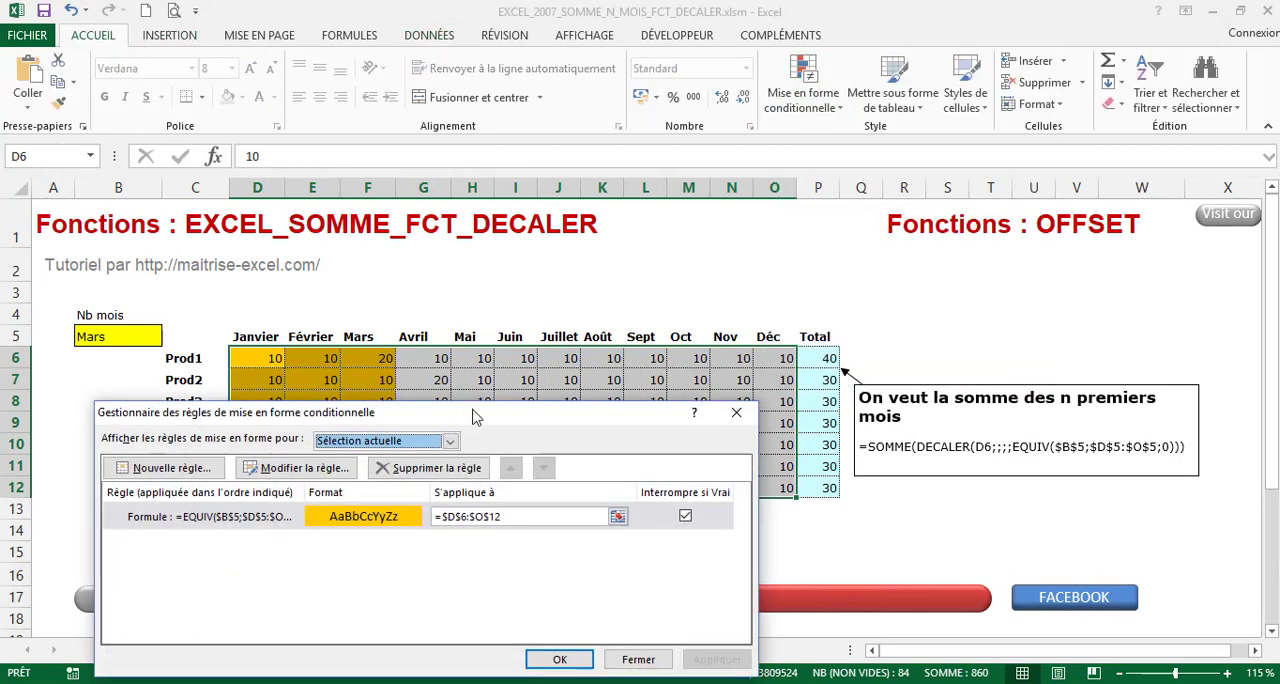
{"action": "left_click_drag", "start_coordinate": [474, 411], "coordinate": [739, 40]}
{"action": "left_click", "coordinate": [592, 99]}
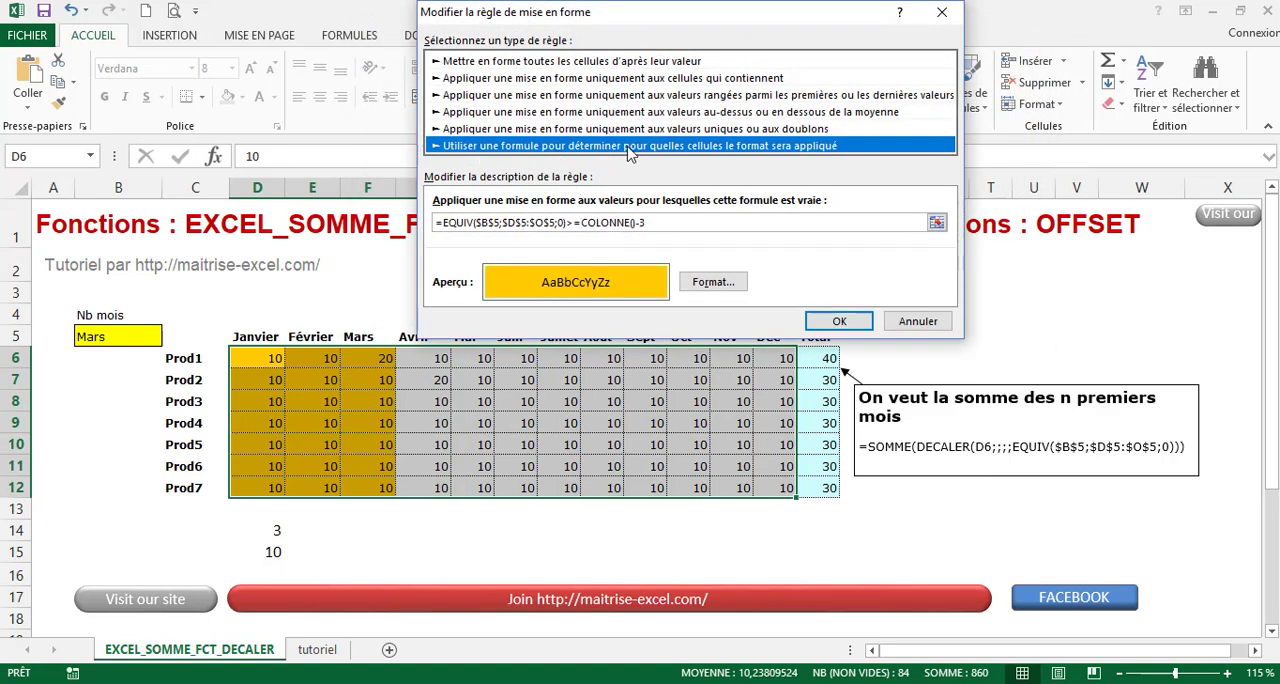
Examine the EQUIV part and the comparison with COLONNE()-3 in the highlighting rule's formula, and accept the rule as it is
{"action": "left_click", "coordinate": [662, 221]}
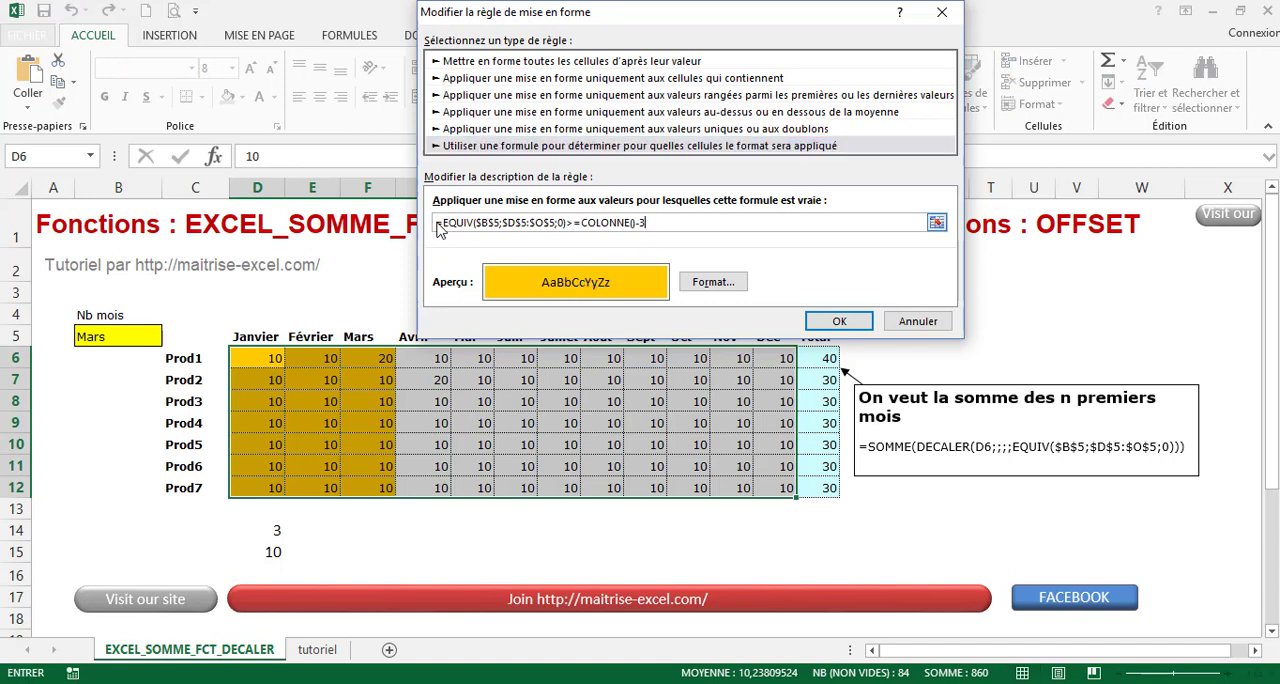
{"action": "left_click_drag", "start_coordinate": [445, 224], "coordinate": [568, 224]}
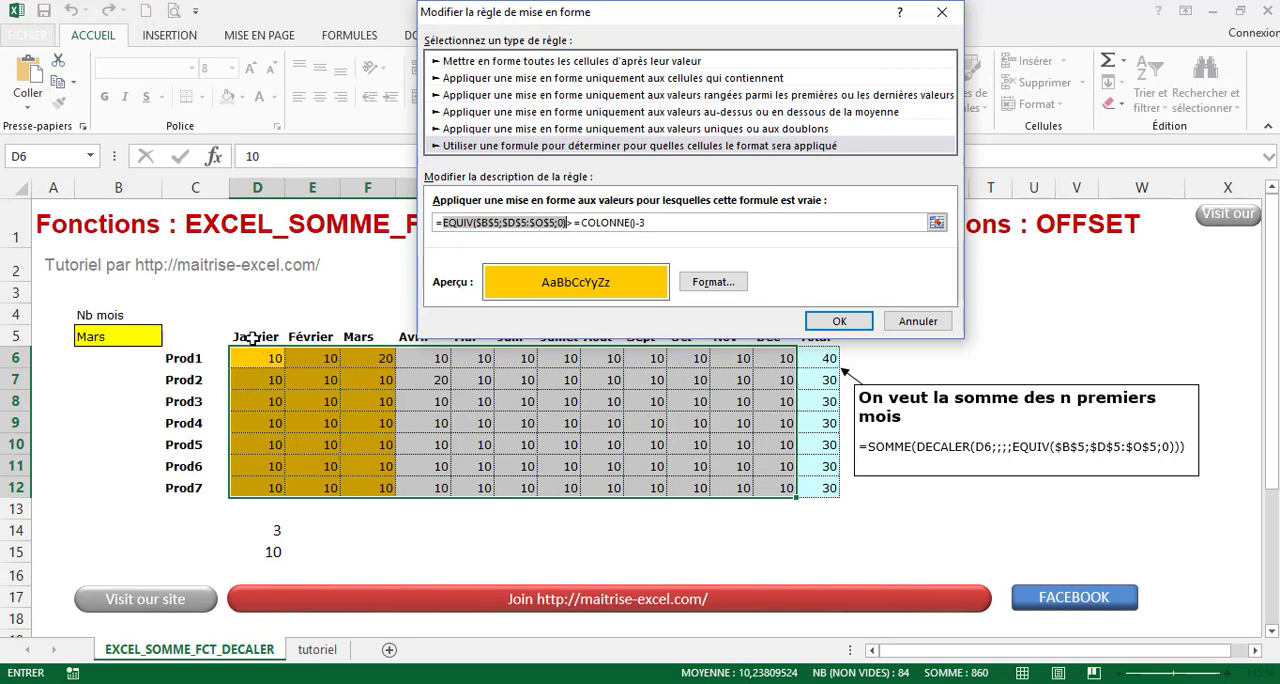
{"action": "left_click", "coordinate": [511, 222]}
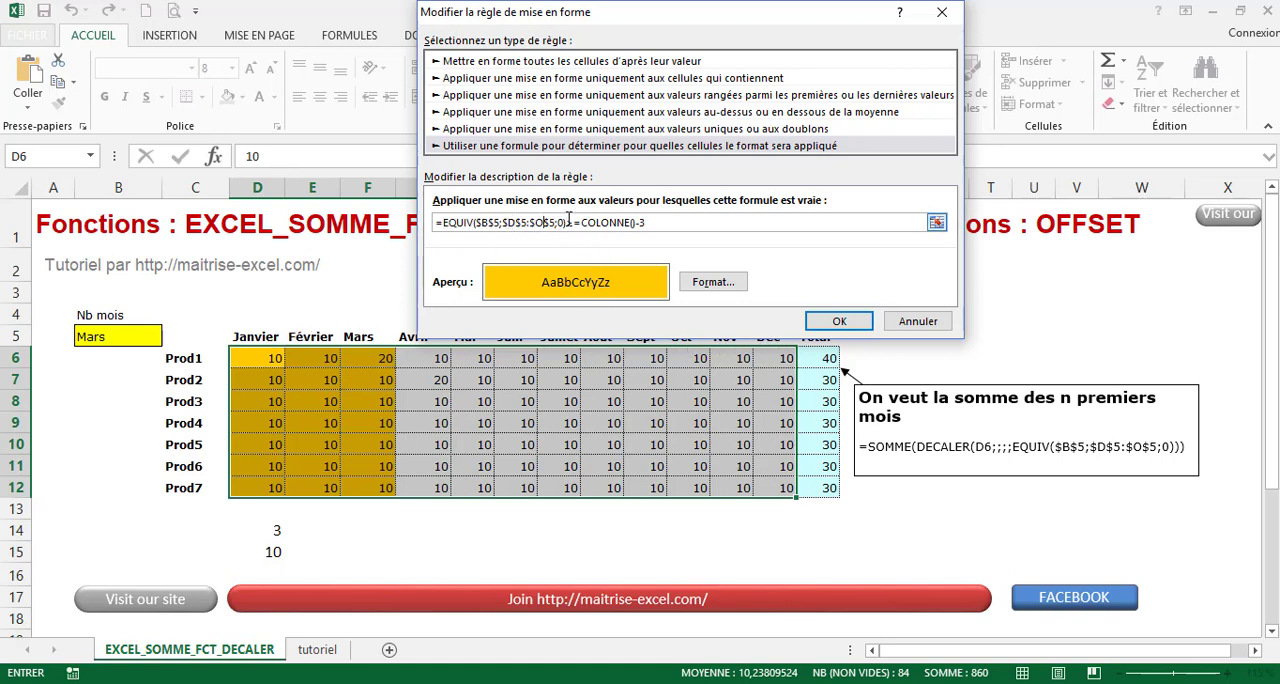
{"action": "left_click_drag", "start_coordinate": [567, 222], "coordinate": [598, 224]}
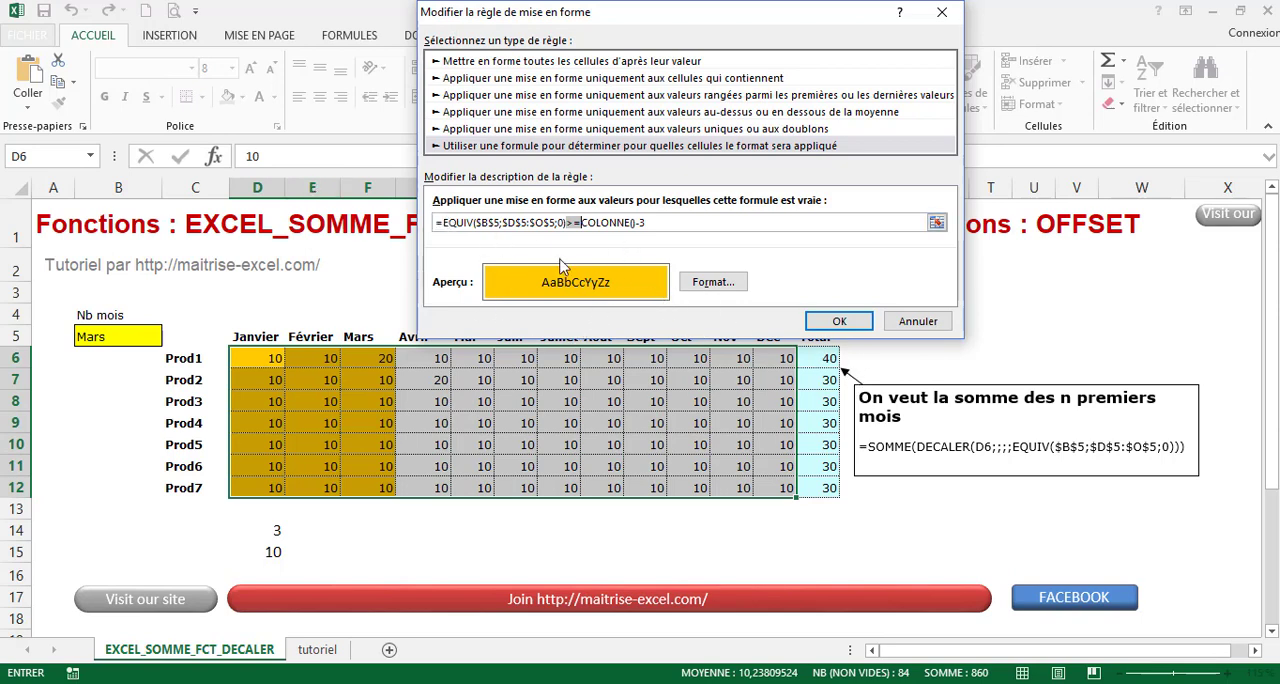
{"action": "left_click", "coordinate": [830, 318]}
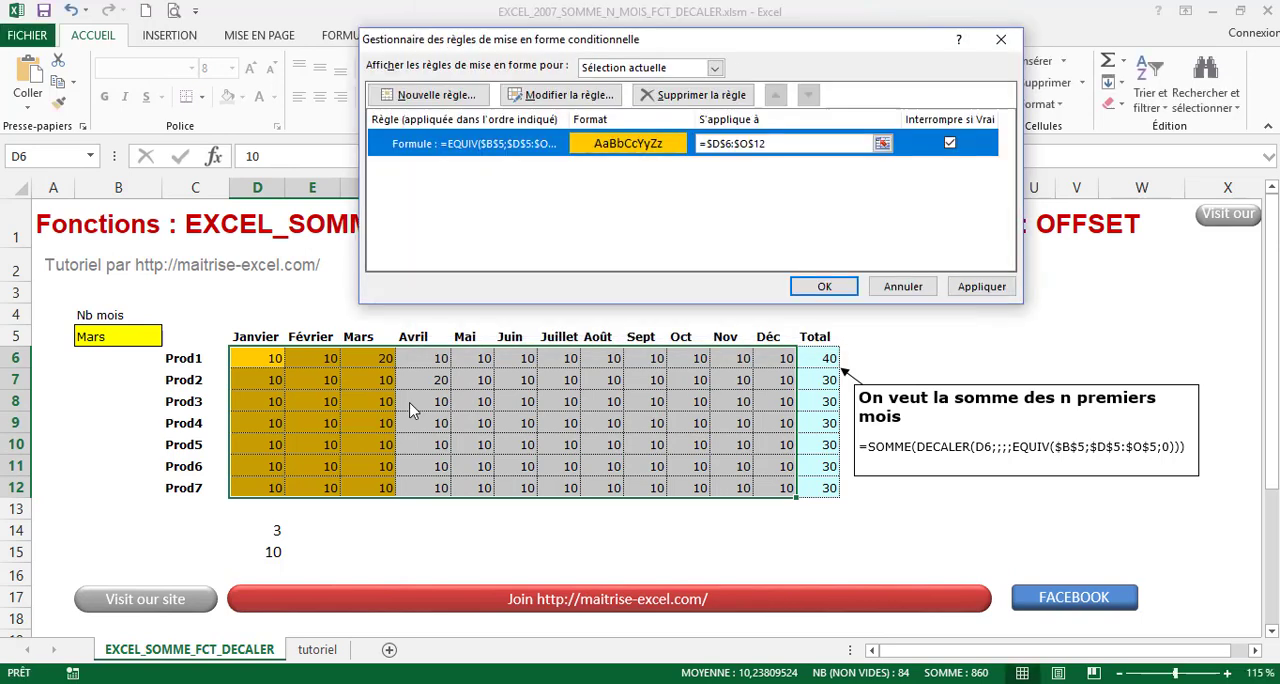
{"action": "left_click", "coordinate": [824, 286]}
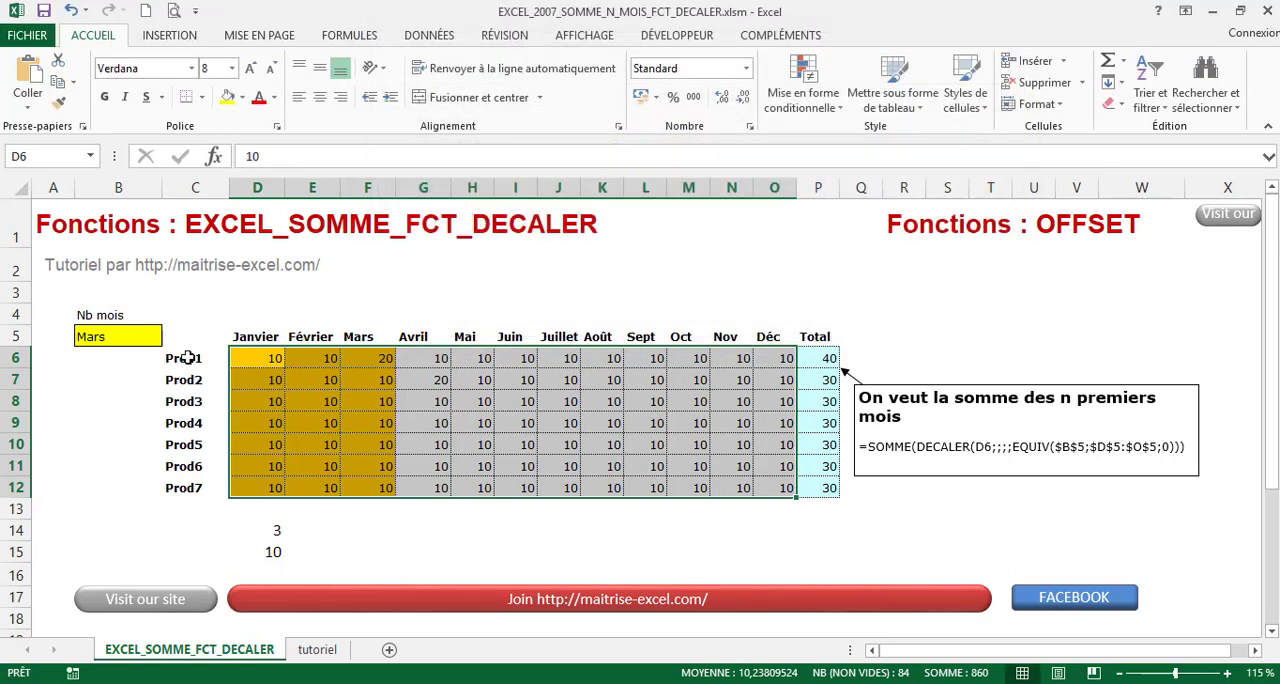
Test the highlighting and totals by choosing Avril as the month in cell B5, ending with Sept
{"action": "left_click", "coordinate": [134, 342]}
{"action": "left_click", "coordinate": [170, 337]}
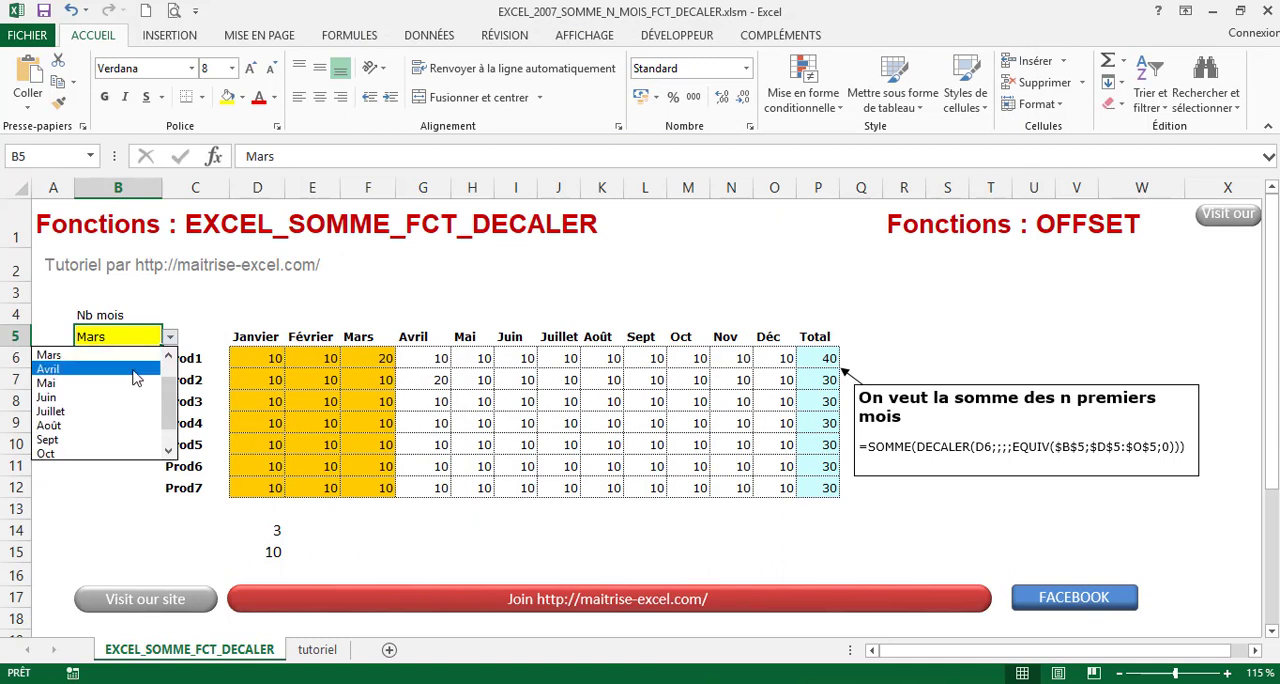
{"action": "left_click", "coordinate": [134, 367]}
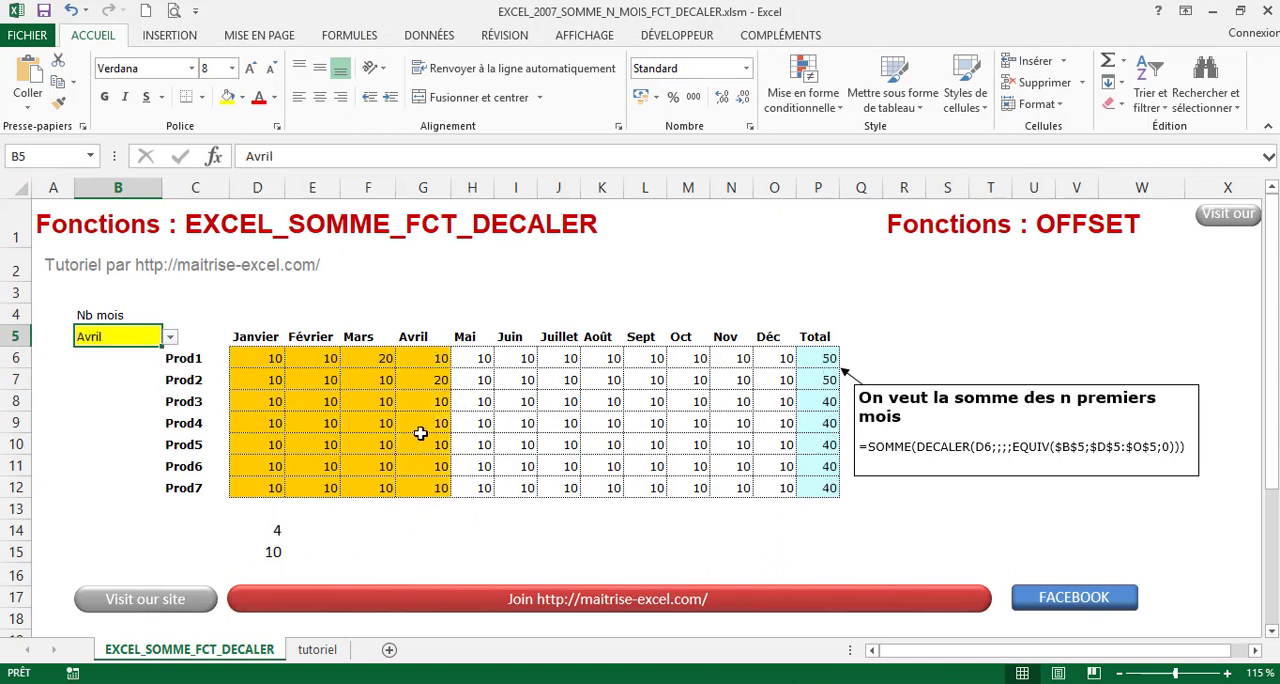
{"action": "left_click", "coordinate": [170, 337]}
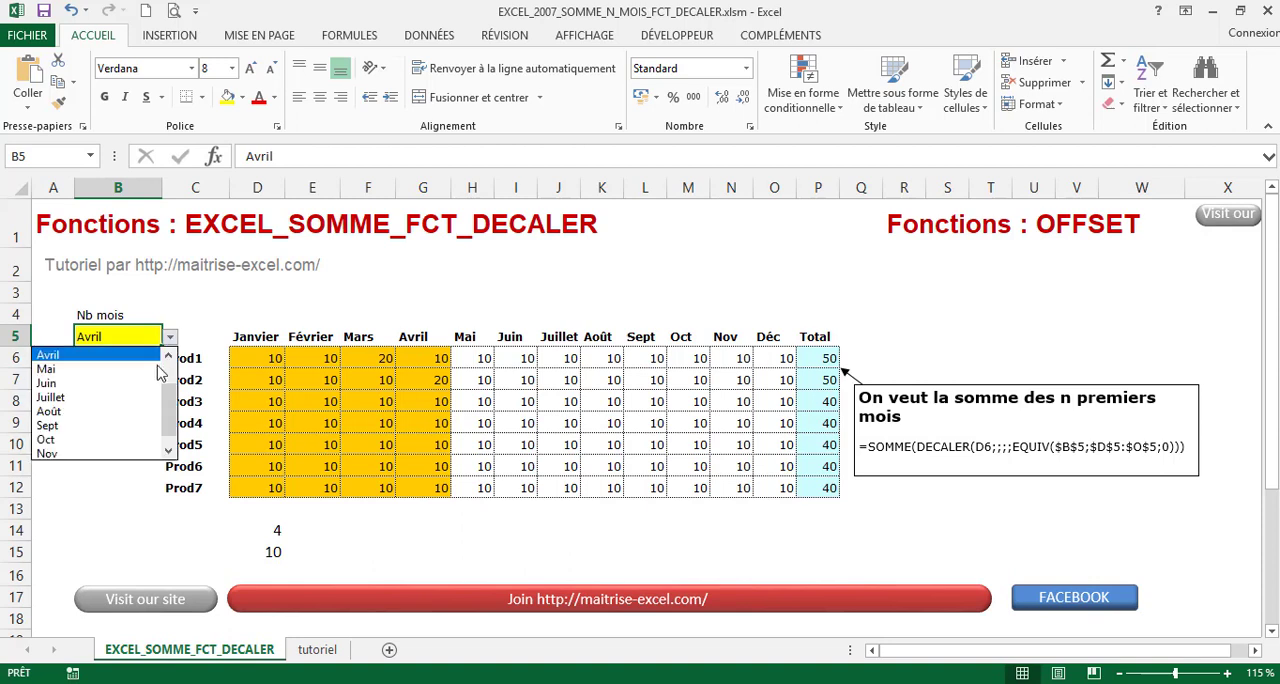
{"action": "left_click", "coordinate": [145, 424]}
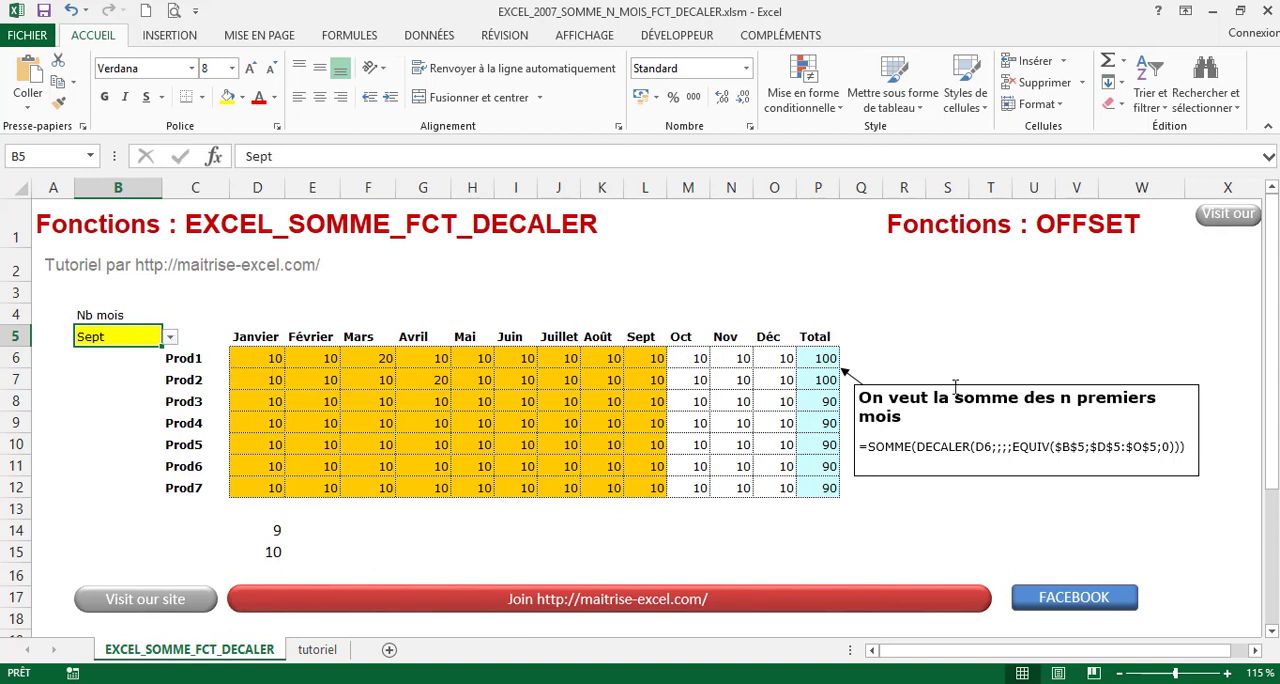
Examine the DECALER part of the Prod1 total formula in P6, from its reference D6 through its empty lignes, colonnes and hauteur arguments to largeur
{"action": "left_click", "coordinate": [816, 362]}
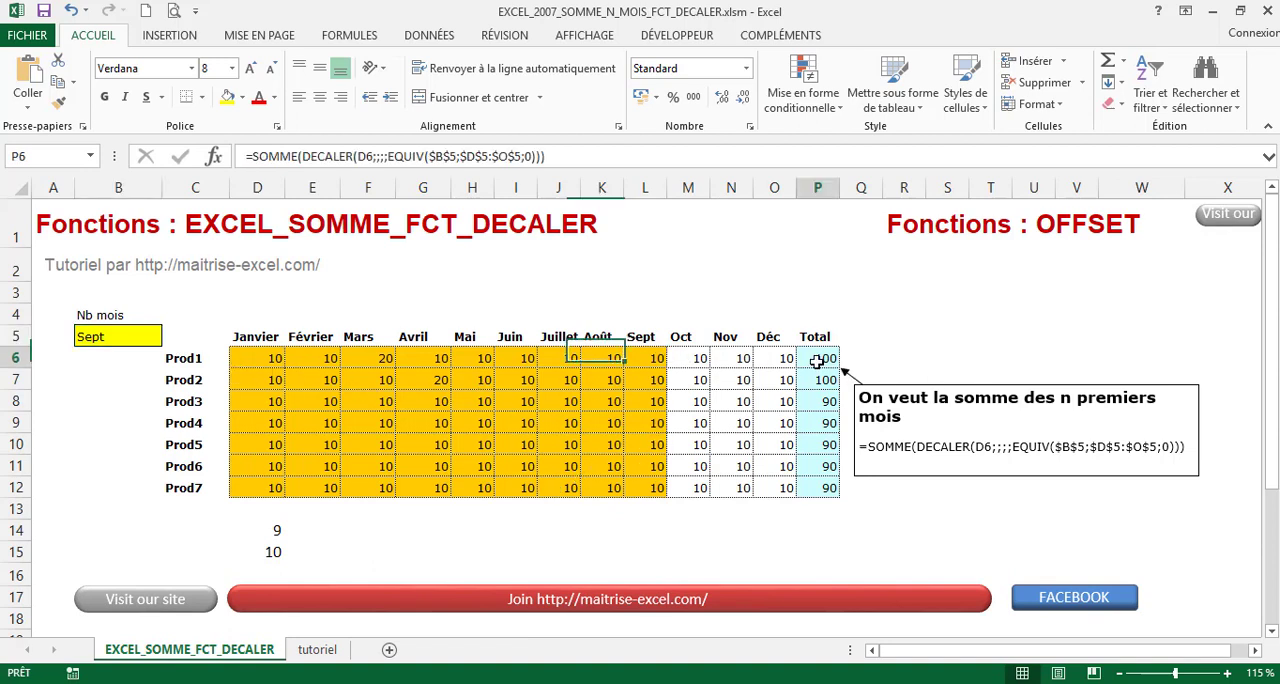
{"action": "left_click", "coordinate": [299, 156]}
{"action": "left_click_drag", "start_coordinate": [301, 156], "coordinate": [523, 156]}
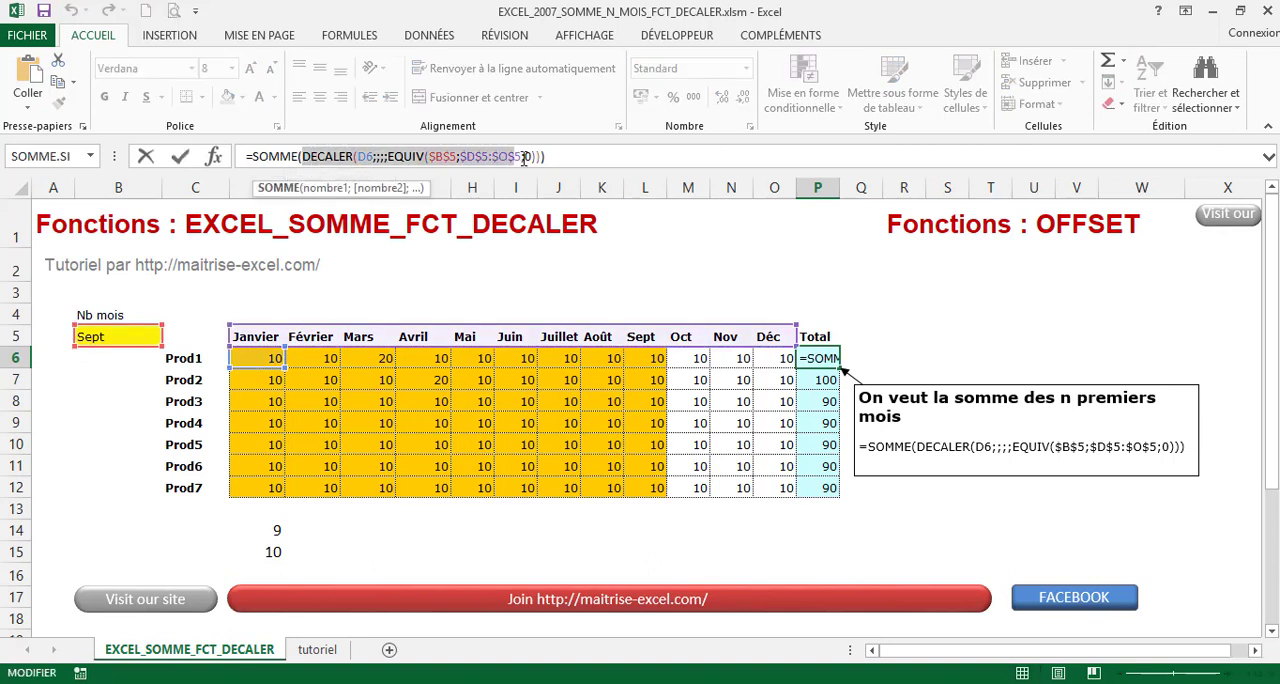
{"action": "left_click", "coordinate": [360, 156]}
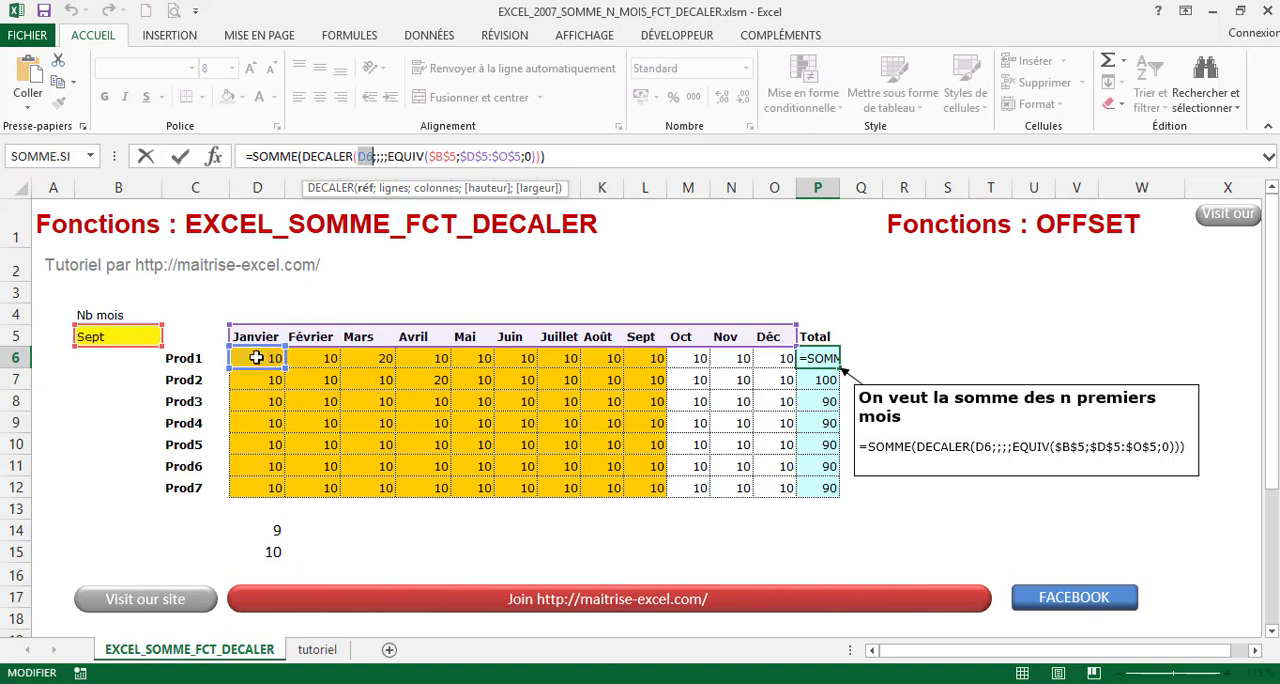
{"action": "left_click", "coordinate": [377, 158]}
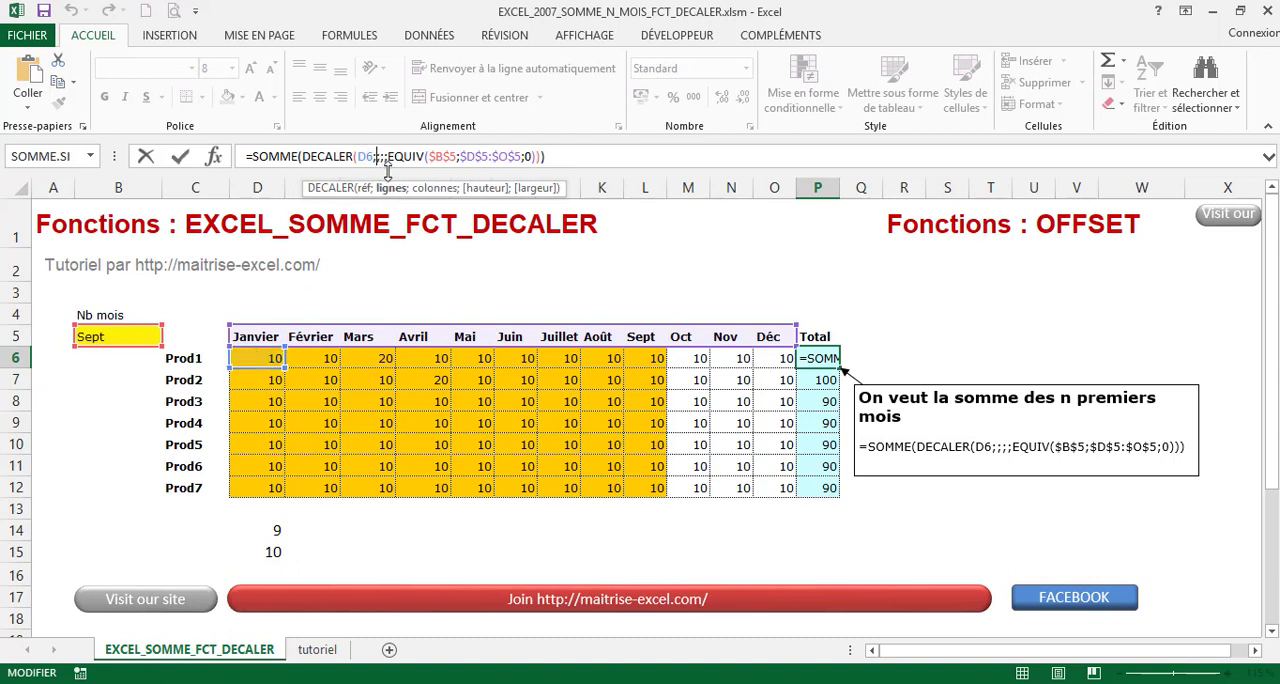
{"action": "key", "text": "Right"}
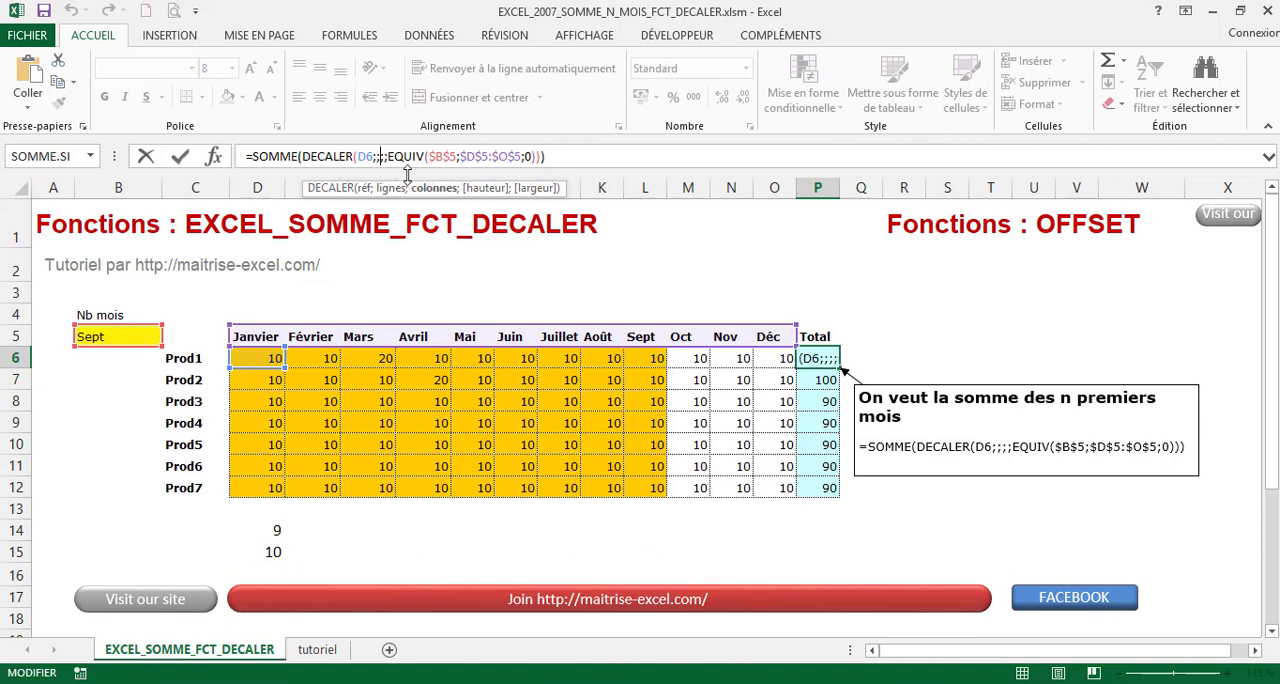
{"action": "key", "text": "Right"}
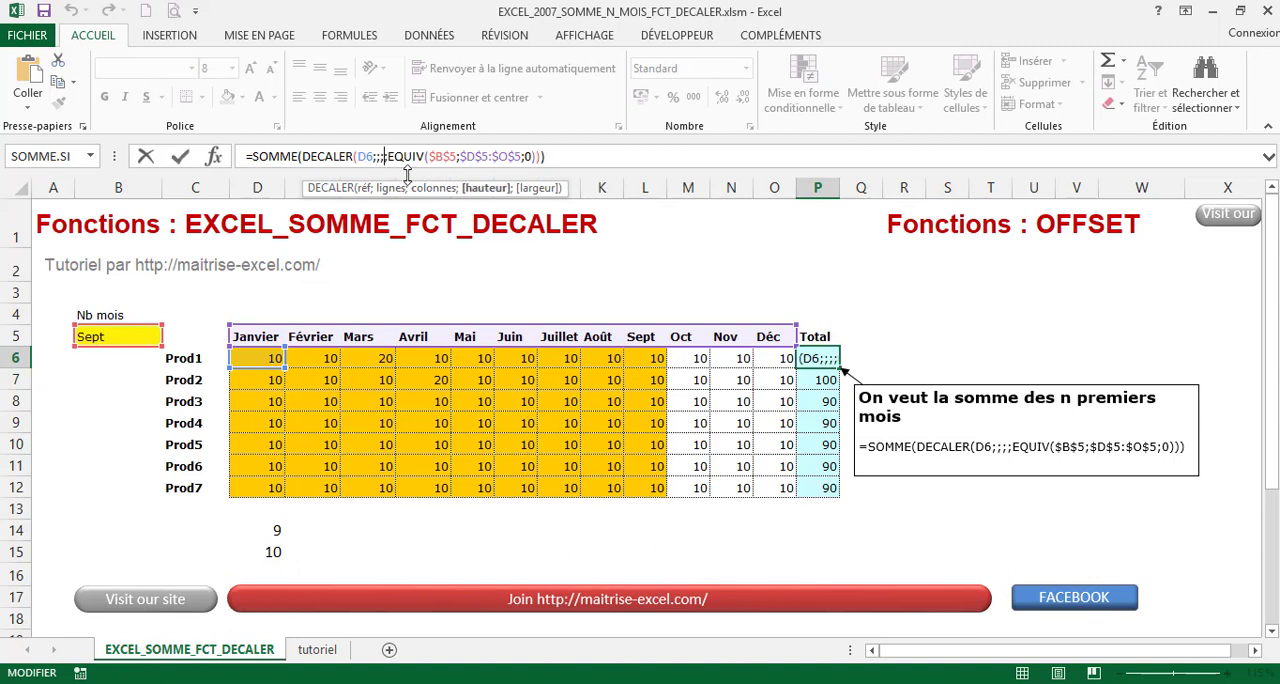
{"action": "key", "text": "Right"}
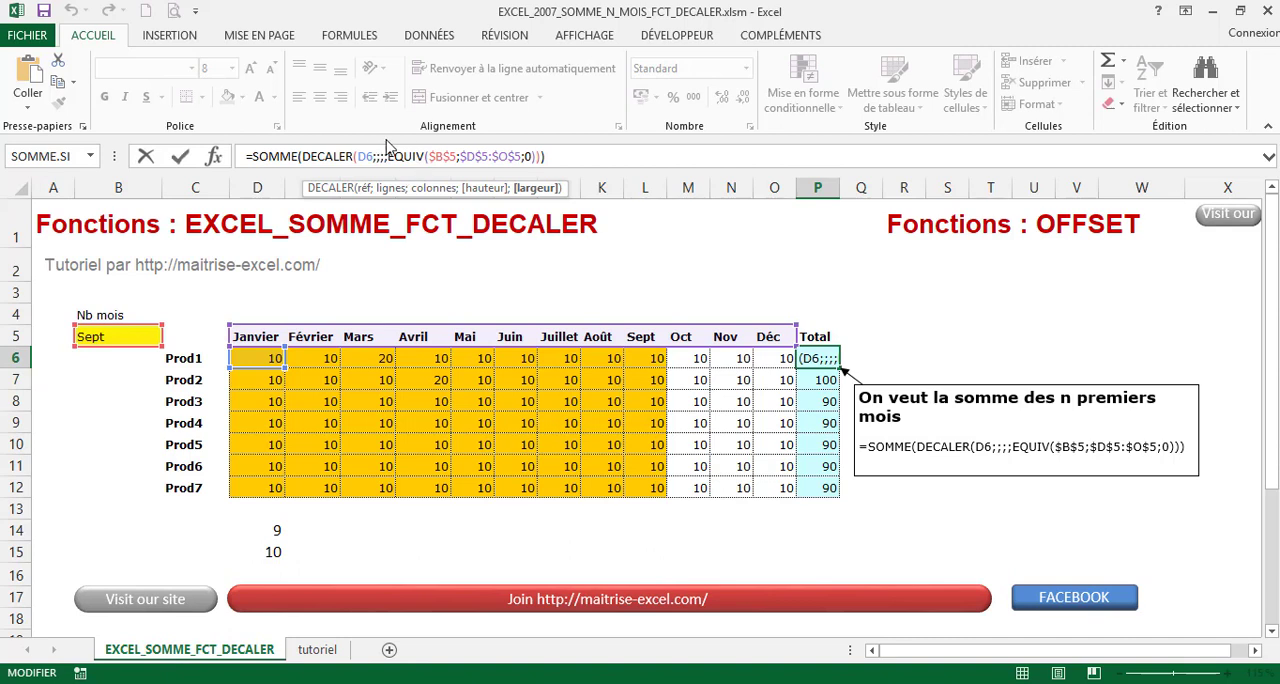
Examine the EQUIV function used as DECALER's width in P6, with its arguments $B$5, $D$5:$O$5 and 0, and close the formula
{"action": "left_click_drag", "start_coordinate": [389, 156], "coordinate": [530, 156]}
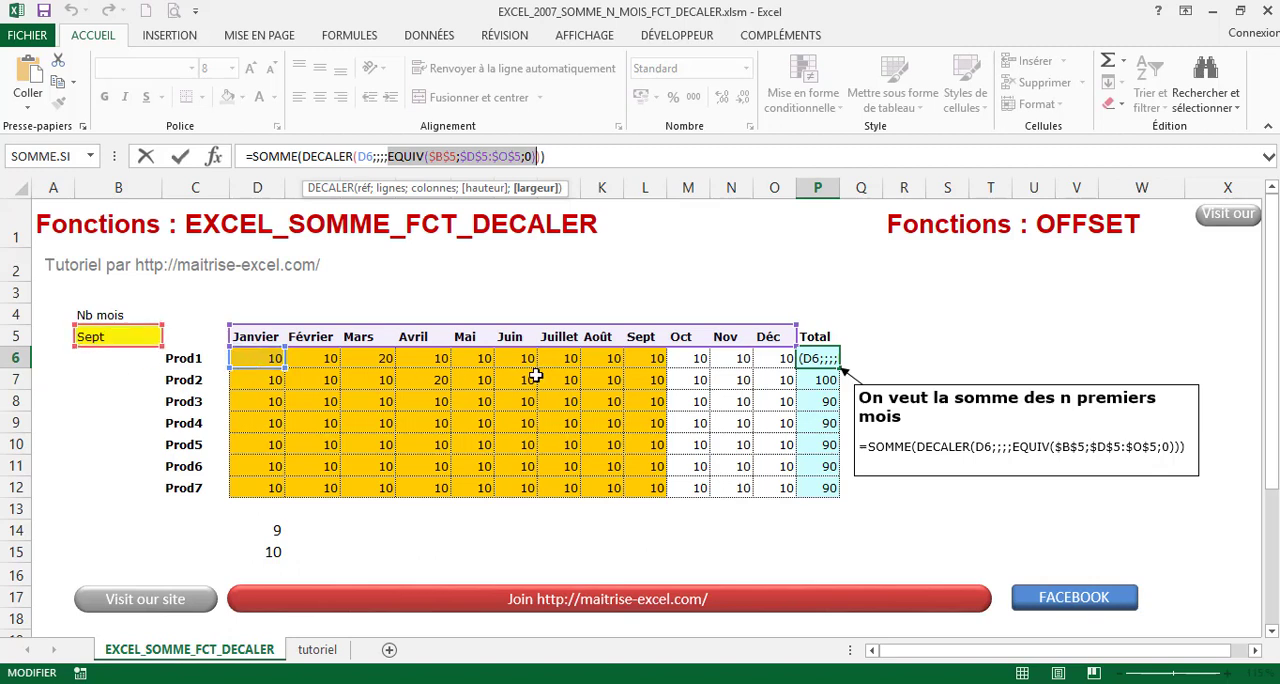
{"action": "left_click", "coordinate": [450, 157]}
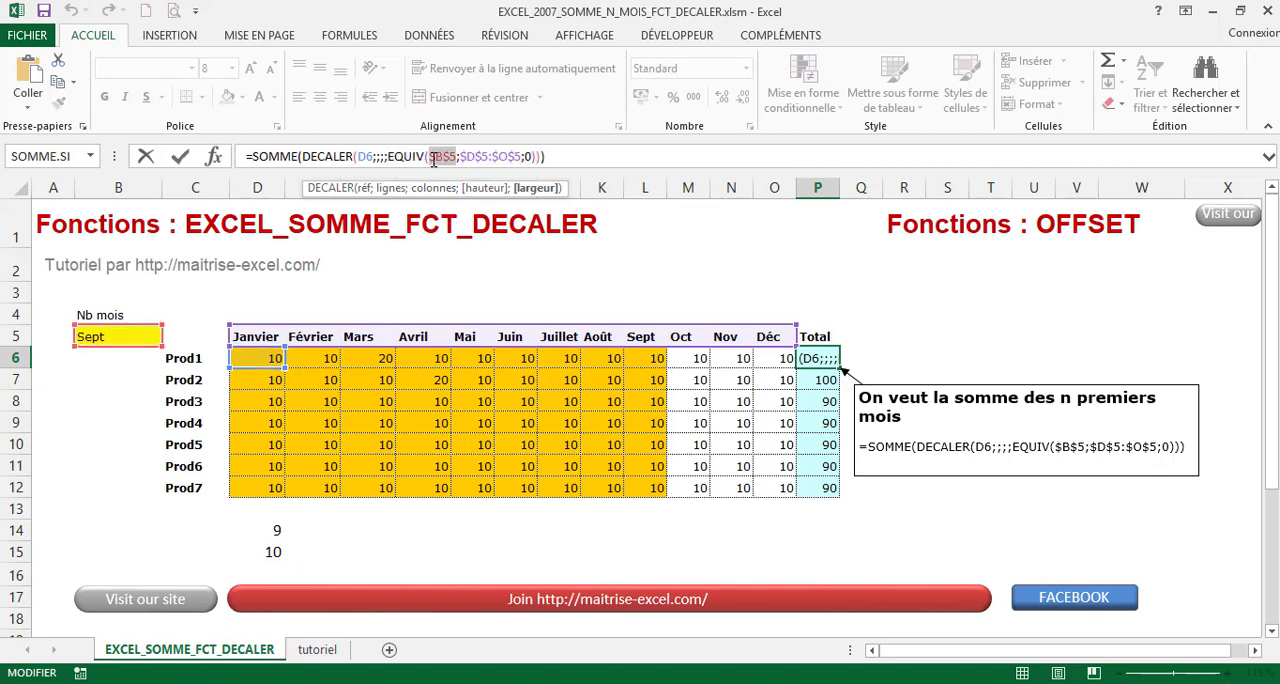
{"action": "left_click_drag", "start_coordinate": [433, 160], "coordinate": [431, 160]}
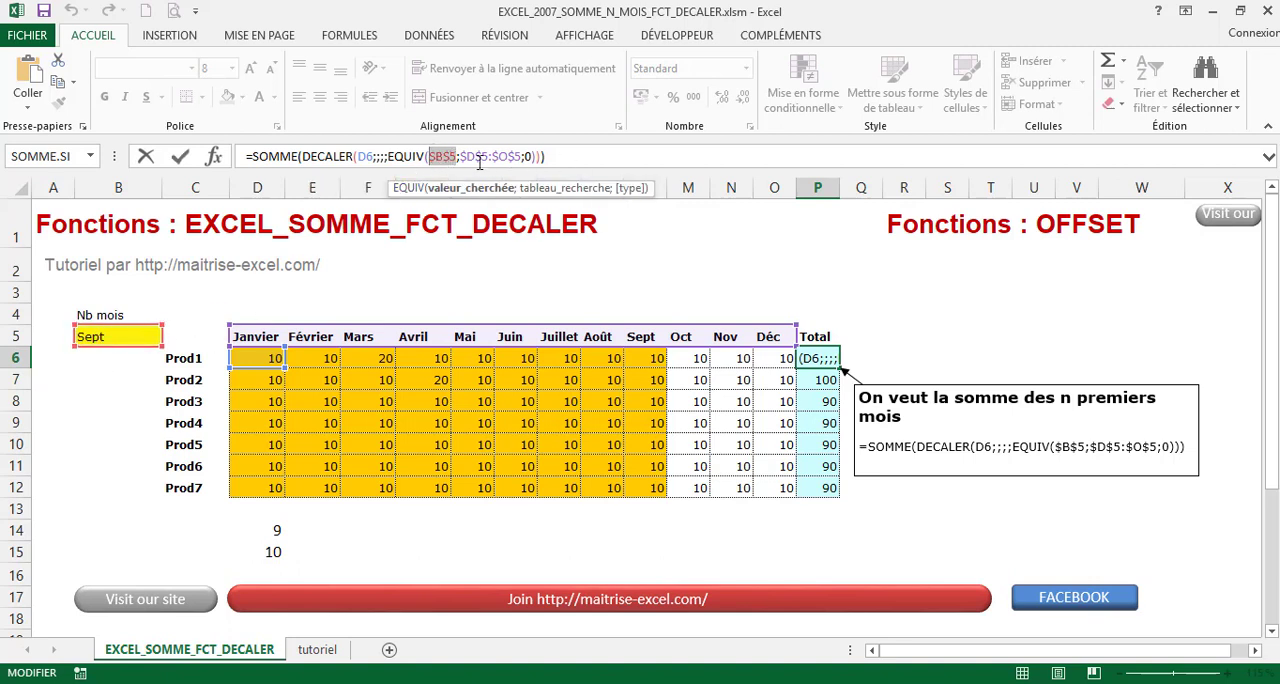
{"action": "left_click_drag", "start_coordinate": [460, 158], "coordinate": [527, 157]}
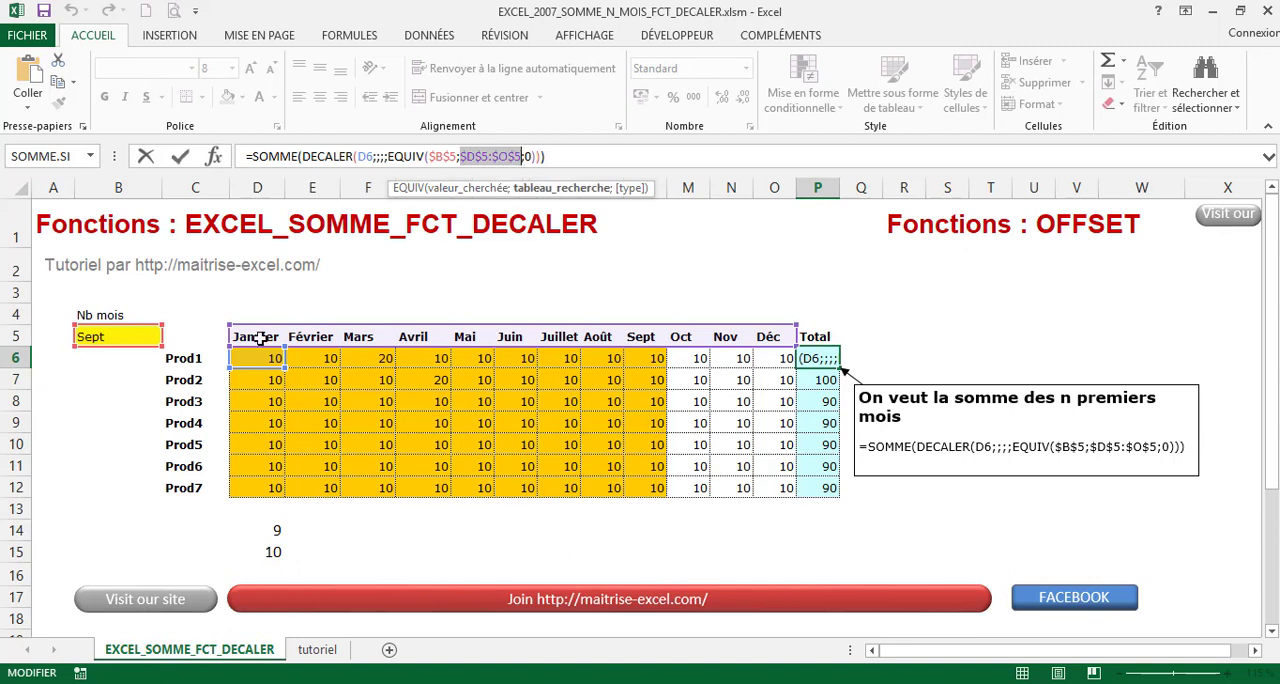
{"action": "left_click", "coordinate": [534, 157]}
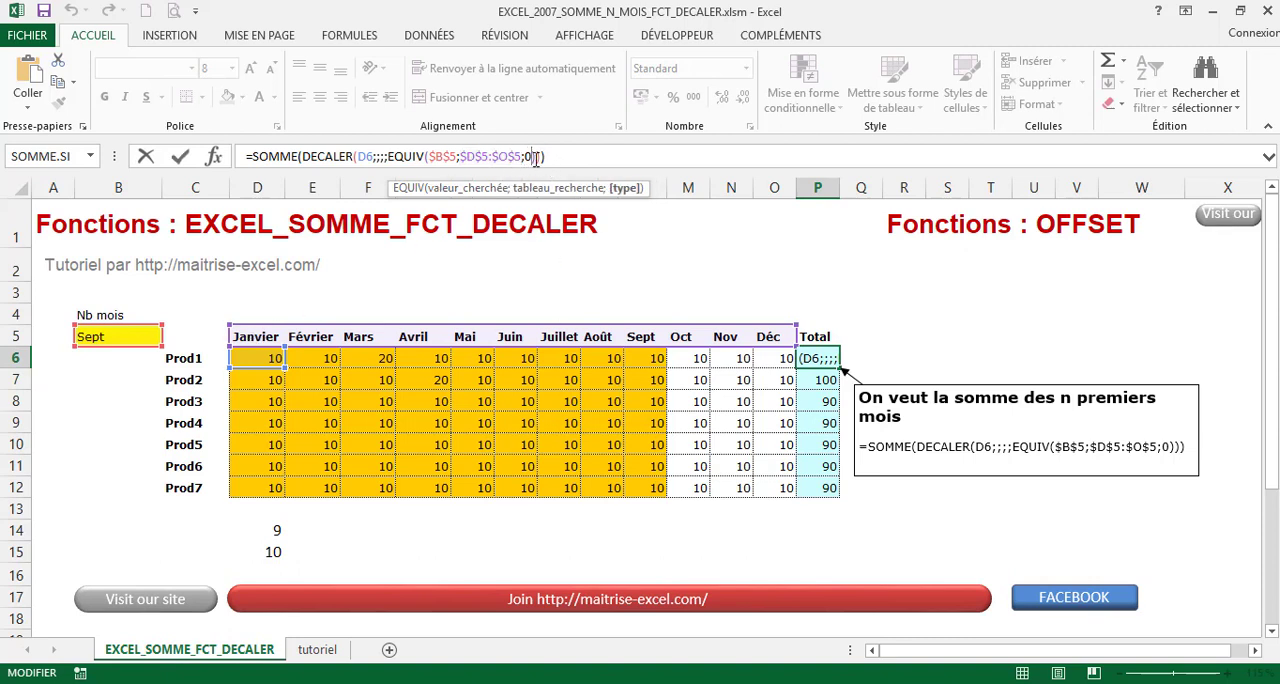
{"action": "key", "text": "Right"}
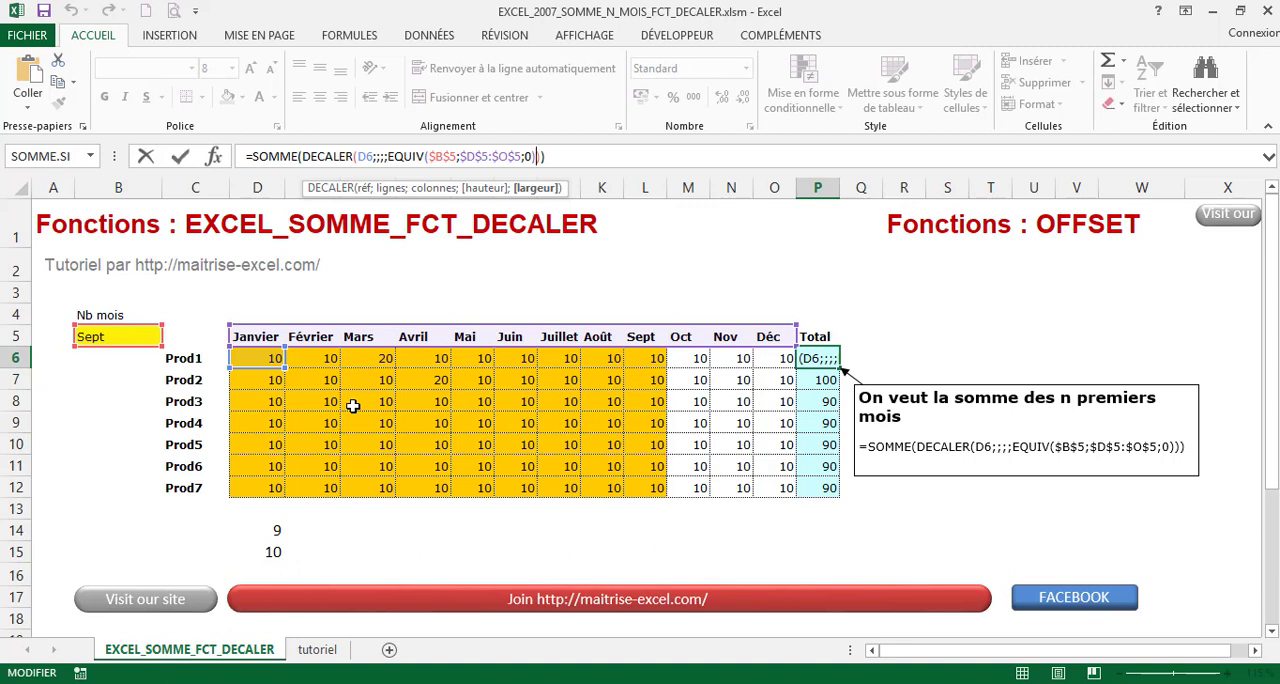
{"action": "key", "text": "Return"}
Choose Février as the month in cell B5
{"action": "left_click", "coordinate": [115, 341]}
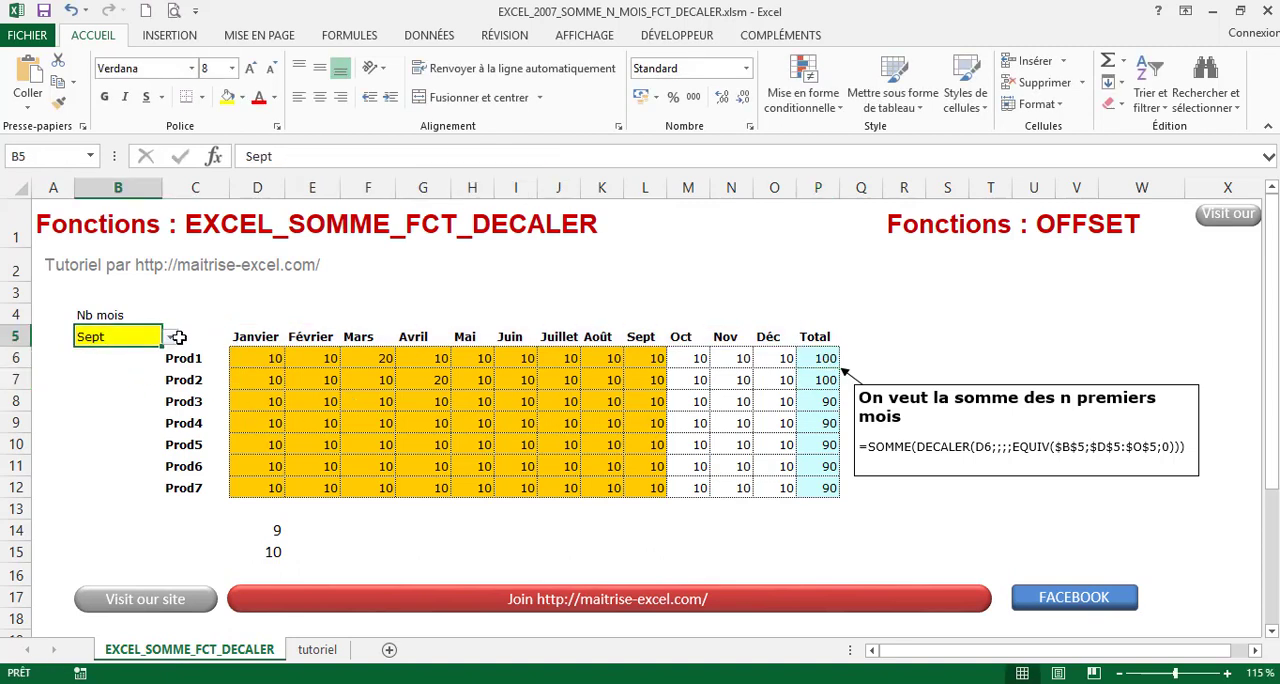
{"action": "left_click", "coordinate": [170, 337]}
{"action": "left_click_drag", "start_coordinate": [176, 382], "coordinate": [172, 360]}
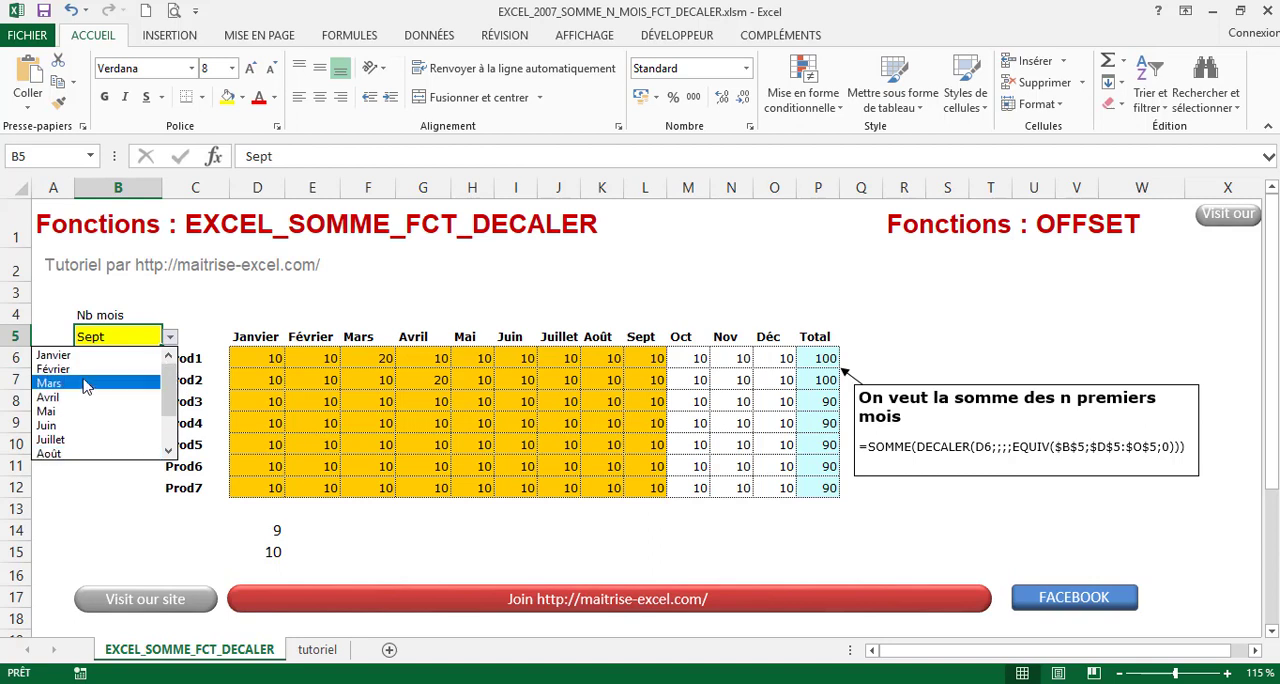
{"action": "left_click", "coordinate": [86, 370]}
Check the standalone EQUIV formula in cell D14 against the month chosen in B5, and close the formula
{"action": "left_click", "coordinate": [262, 529]}
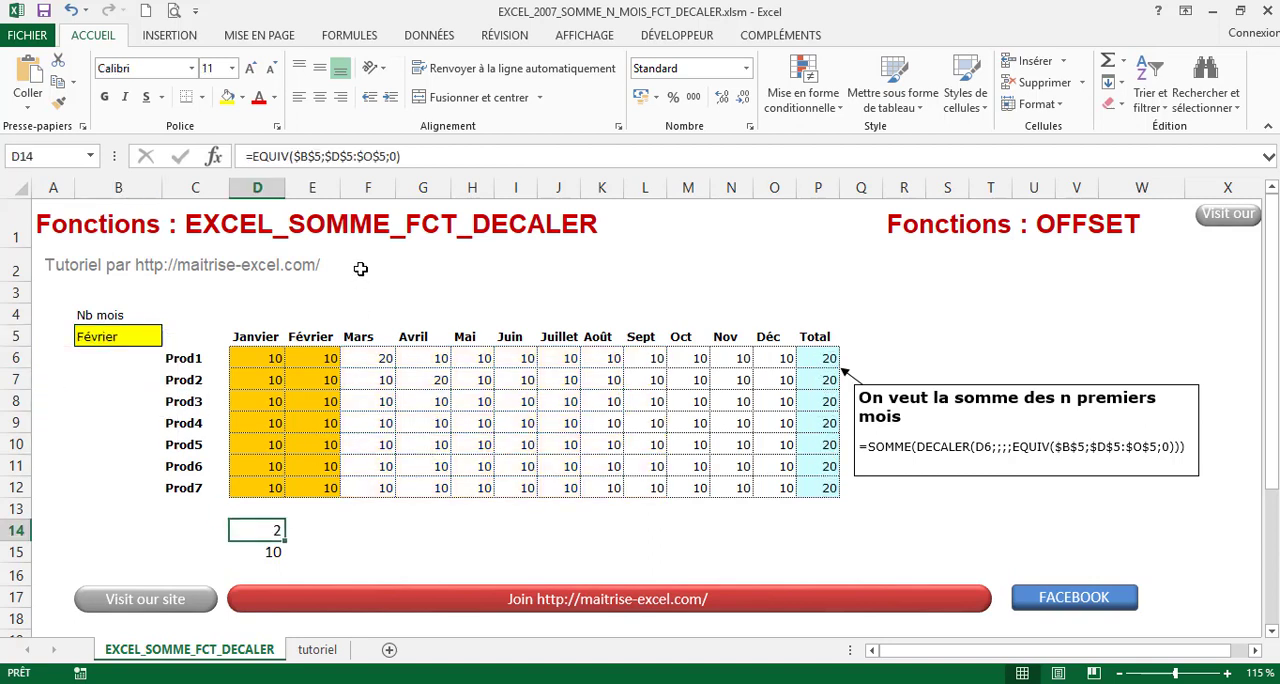
{"action": "left_click", "coordinate": [440, 158]}
{"action": "key", "text": "Return"}
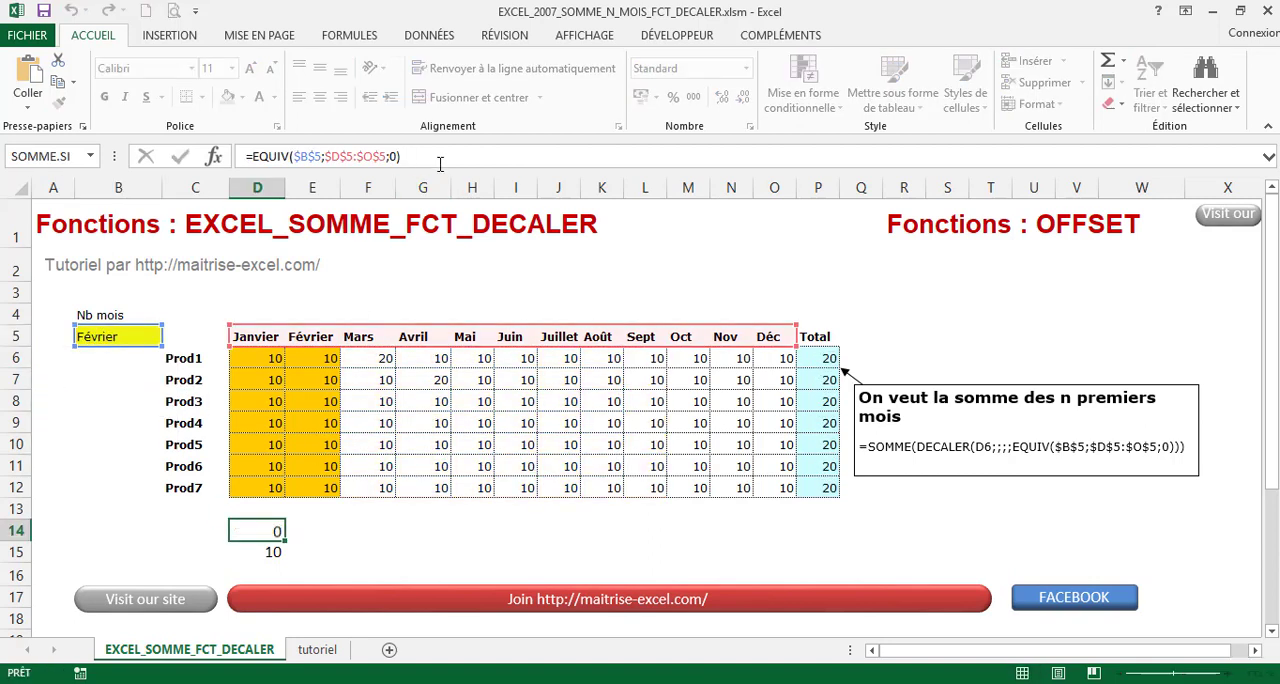
Review the whole DECALER expression nested inside SOMME in the Prod1 total P6, accept the formula and select an empty cell
{"action": "left_click", "coordinate": [824, 357]}
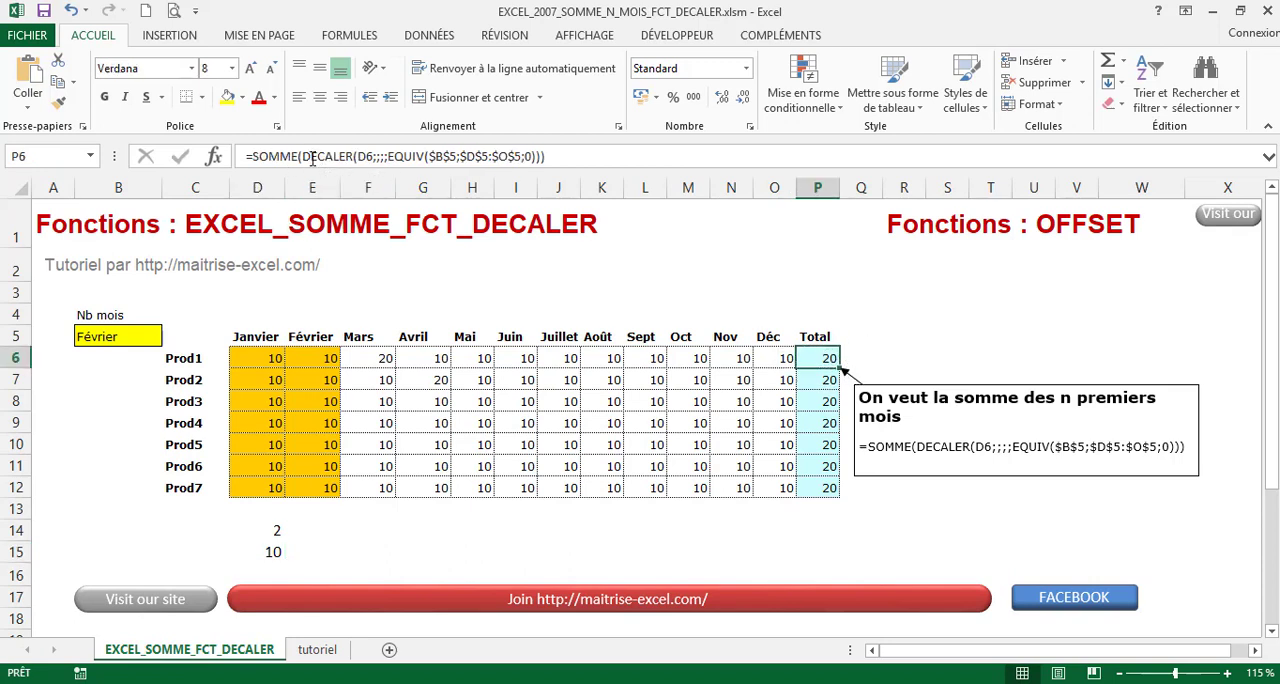
{"action": "left_click_drag", "start_coordinate": [300, 157], "coordinate": [531, 157]}
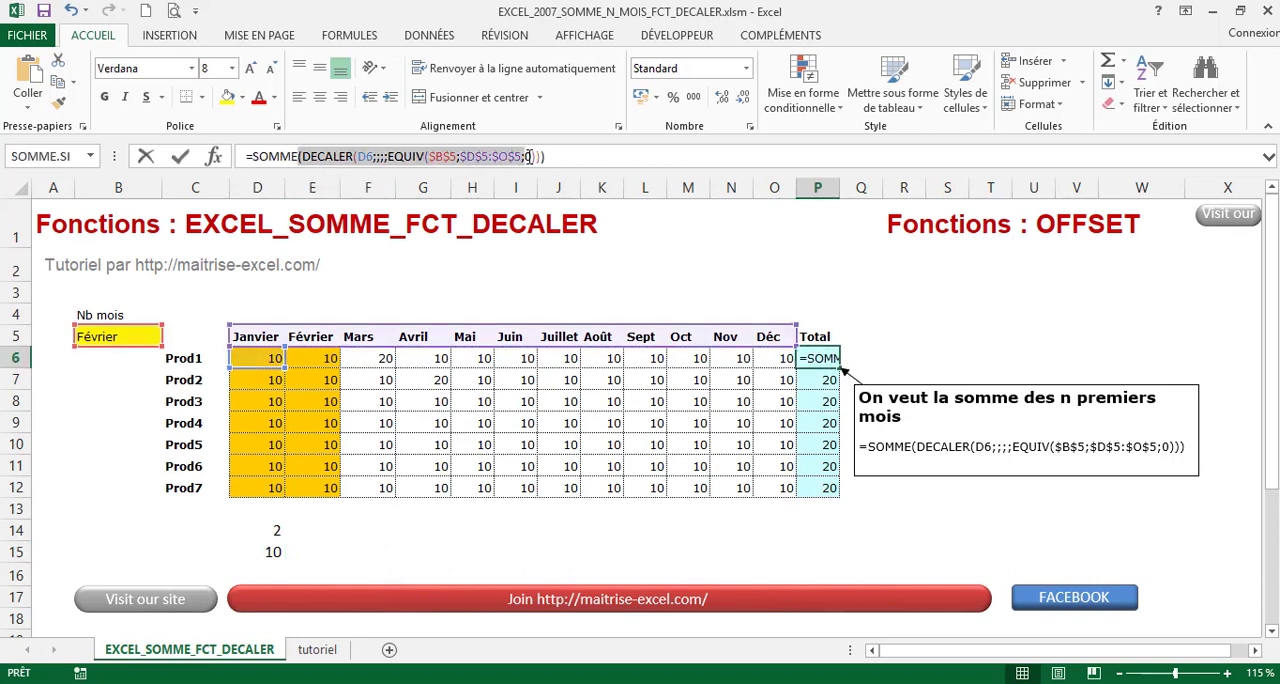
{"action": "left_click", "coordinate": [592, 157]}
{"action": "key", "text": "ctrl+Return"}
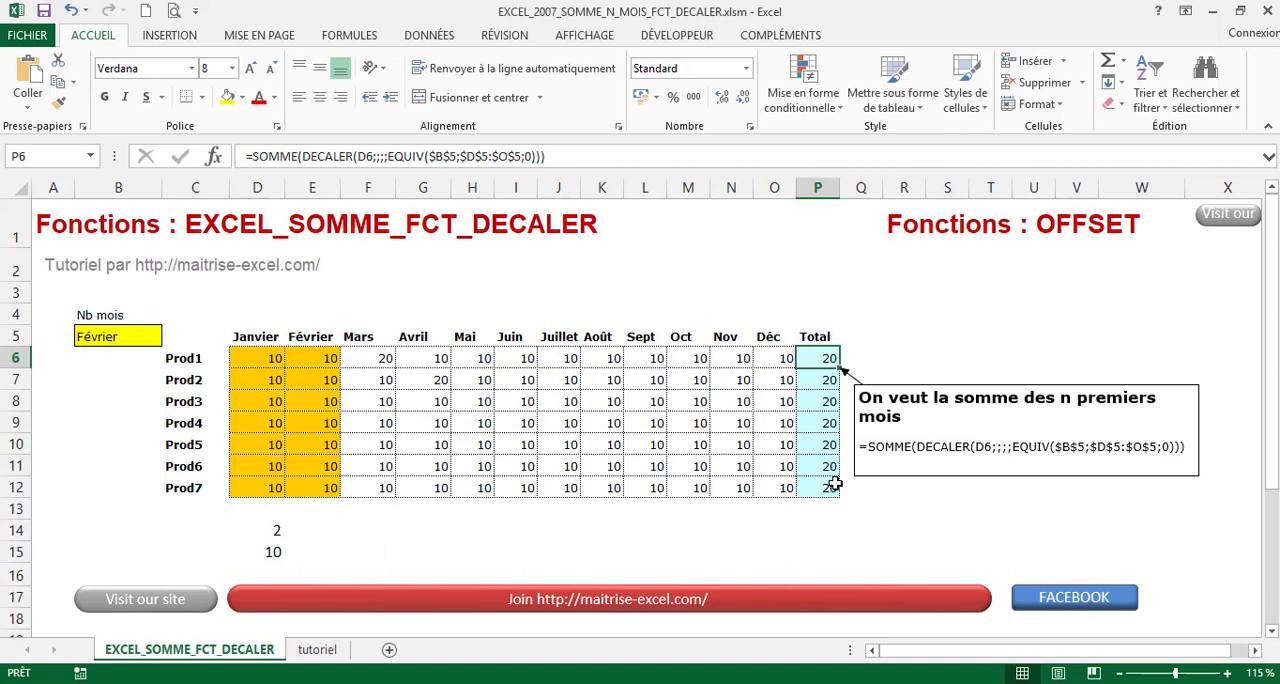
{"action": "left_click", "coordinate": [928, 552]}
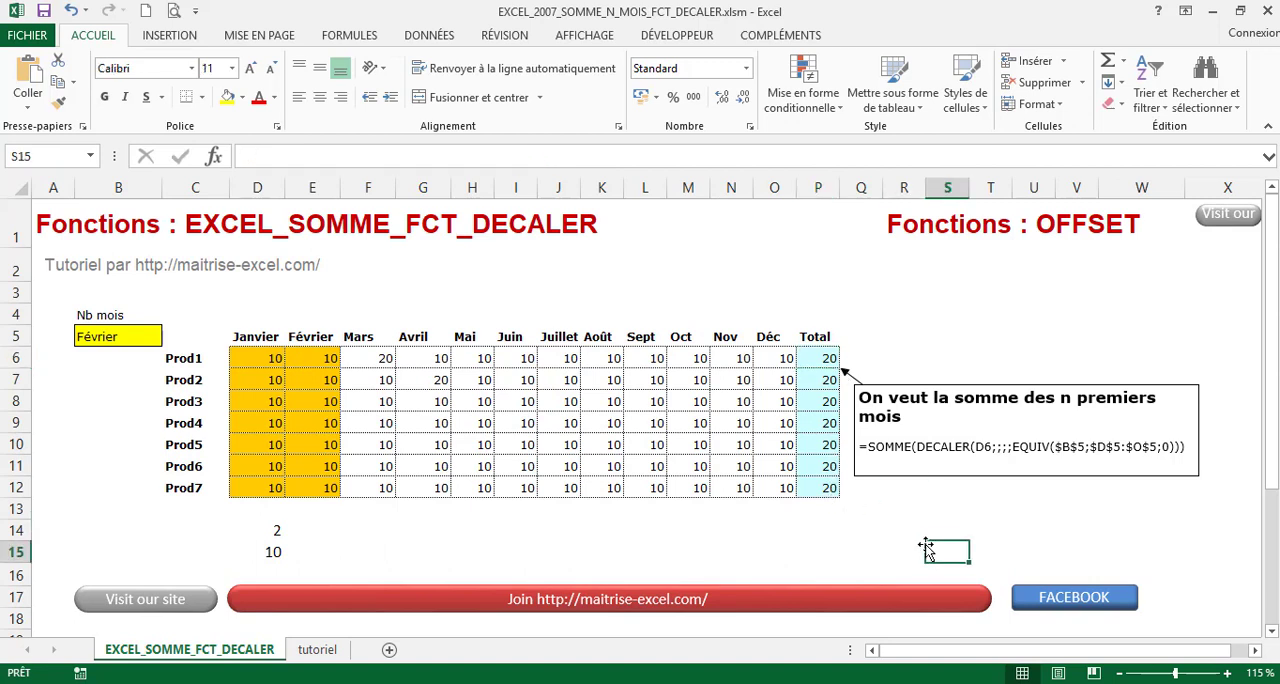